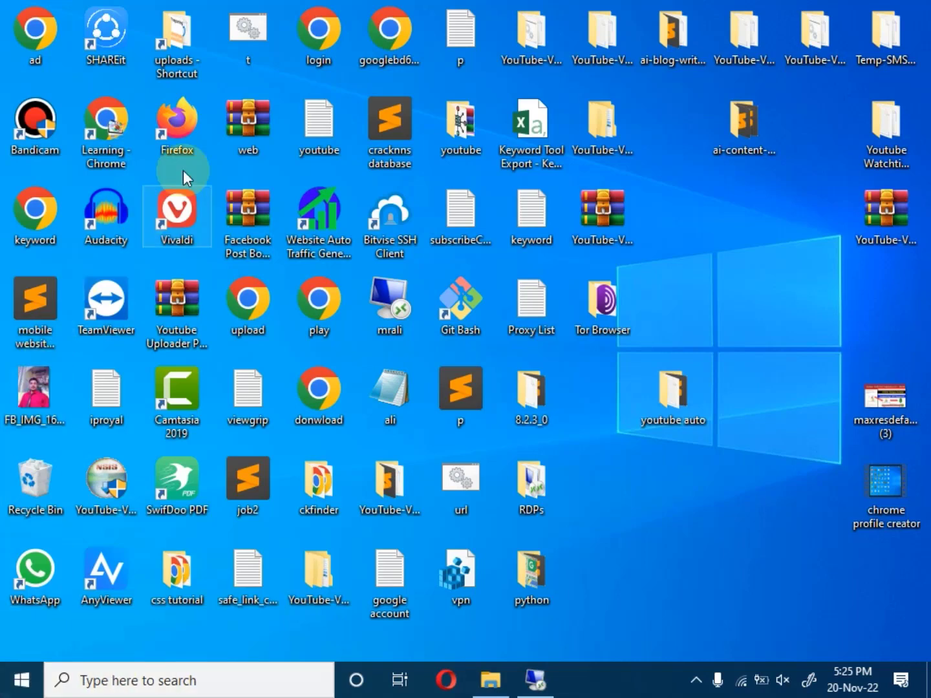
Step: Launch Chrome locally and load the mega.nz cloud drive, then minimize the remote desktop
double_click(120, 127)
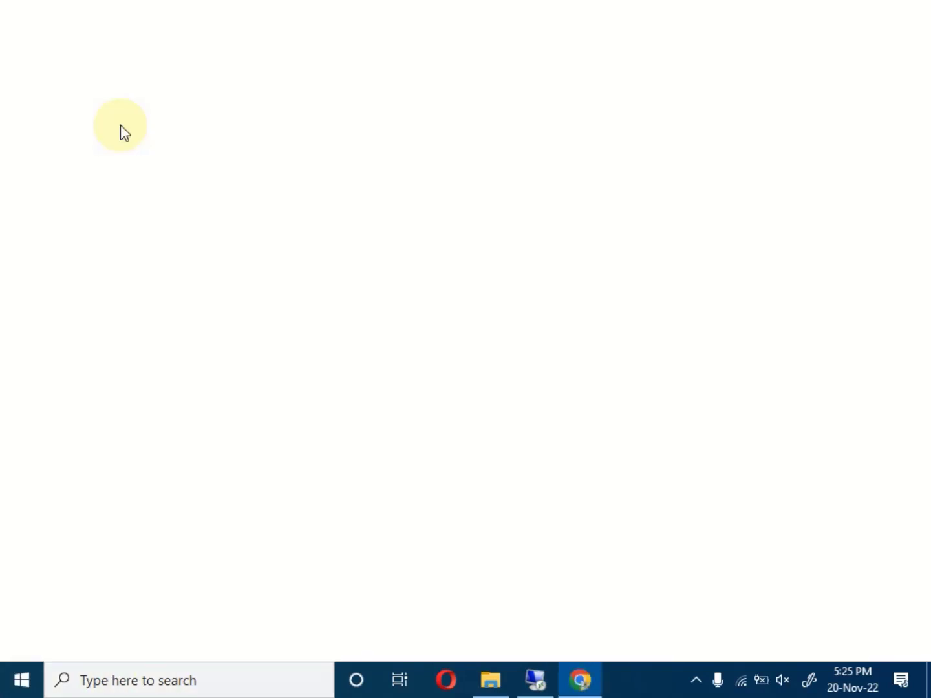
text(m)
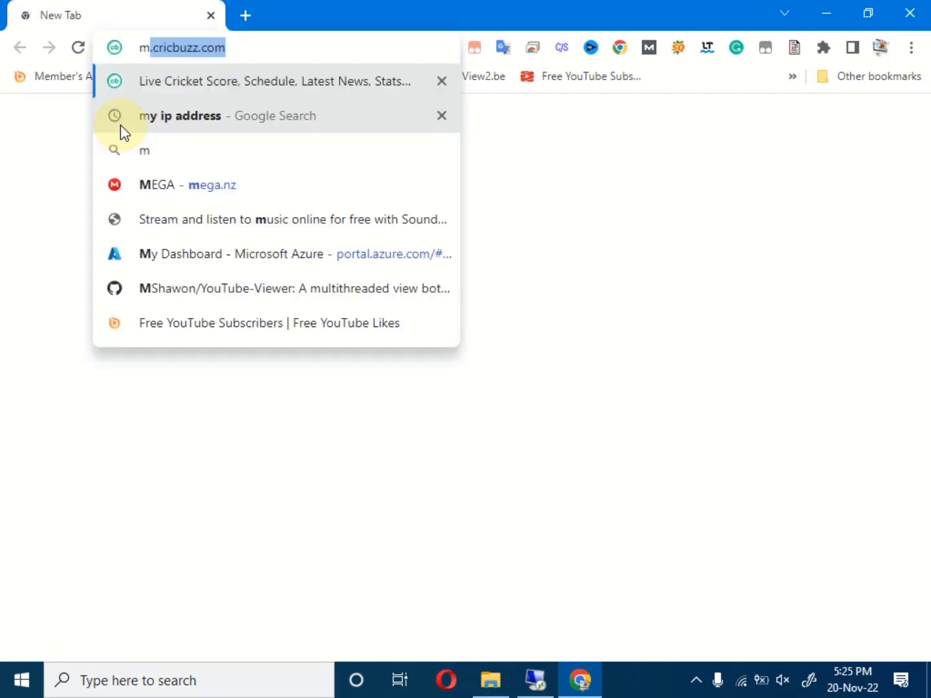
key(BackSpace)
key(Down)
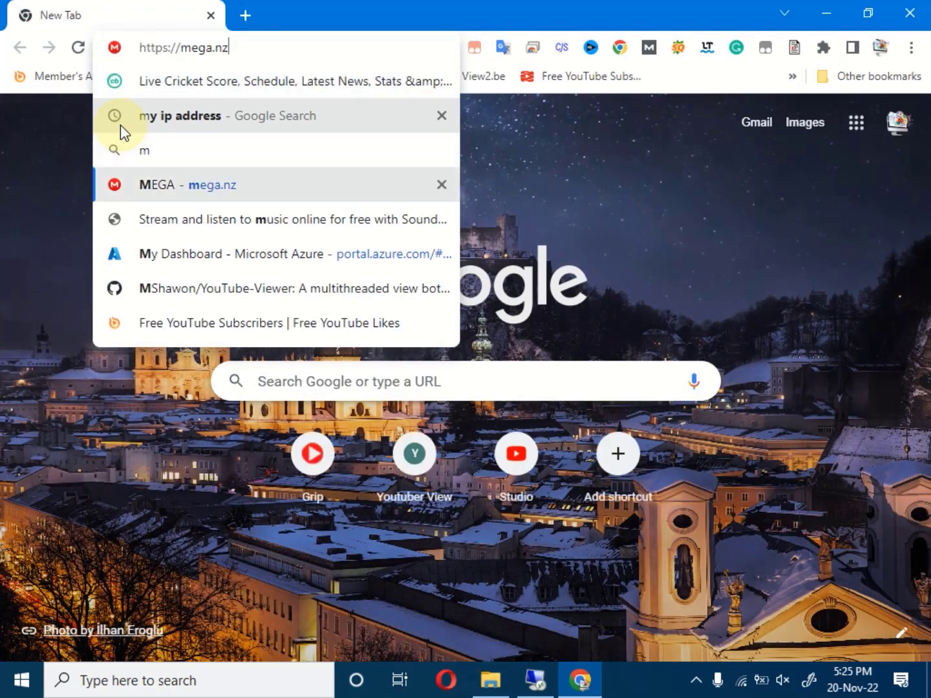
key(Return)
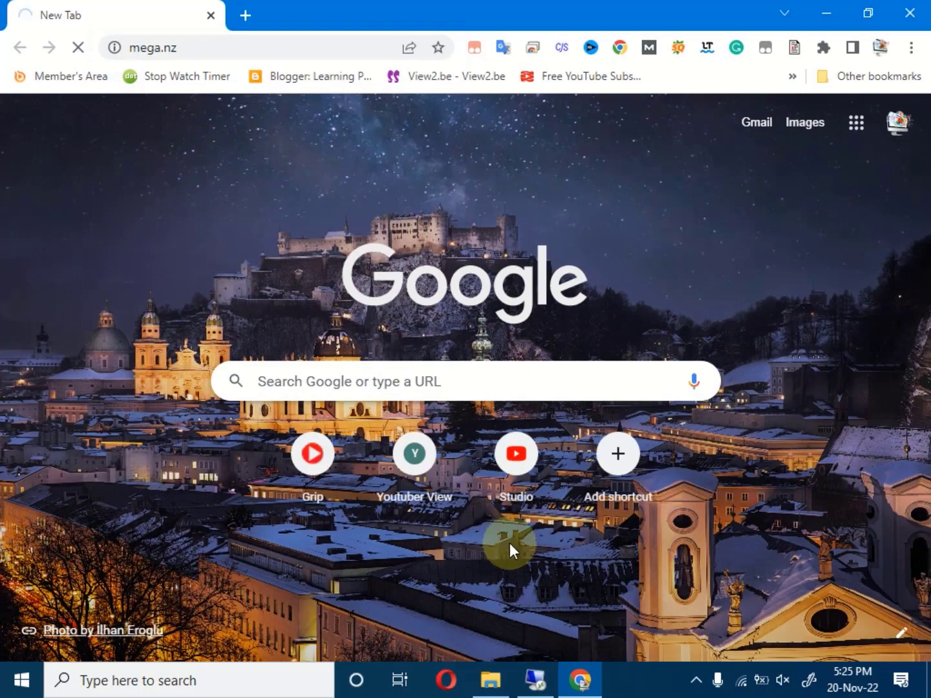
click(548, 679)
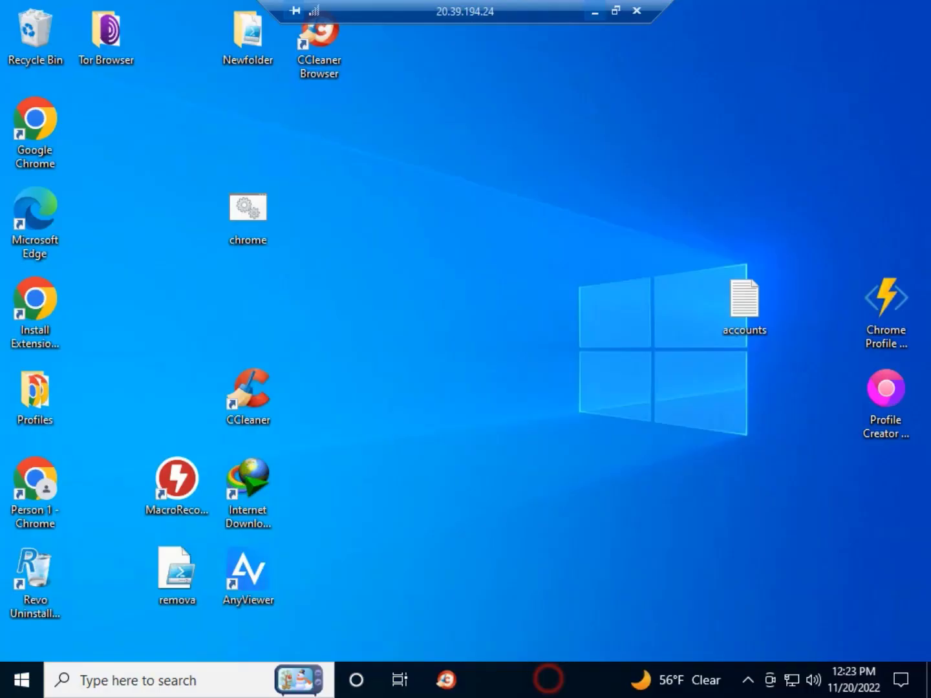
click(591, 12)
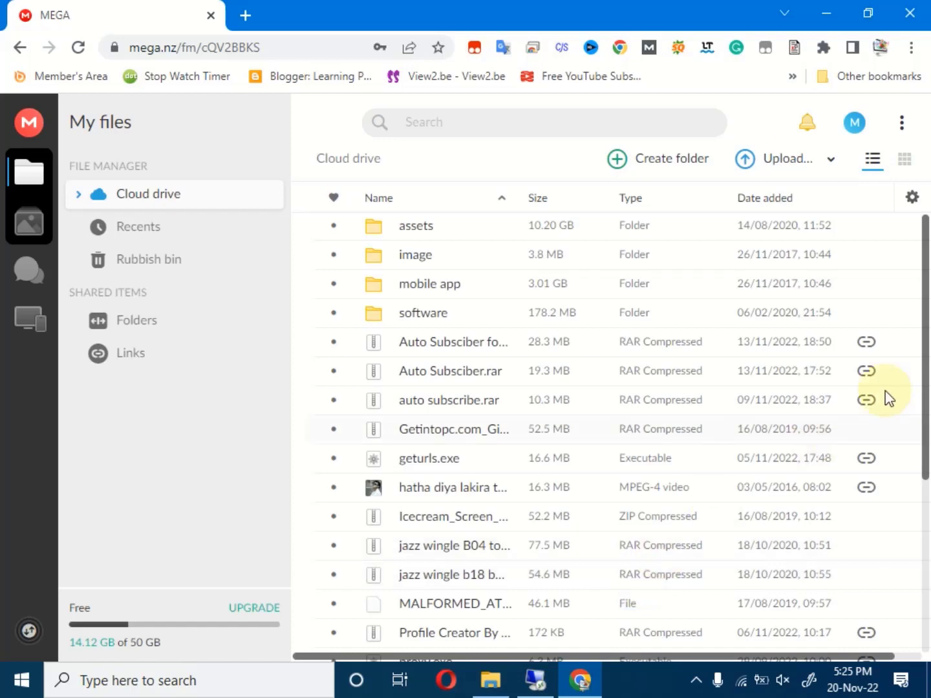
Step: Copy the MEGA share link for youtube auto sub final.rar through Manage link
drag(924, 488, 929, 627)
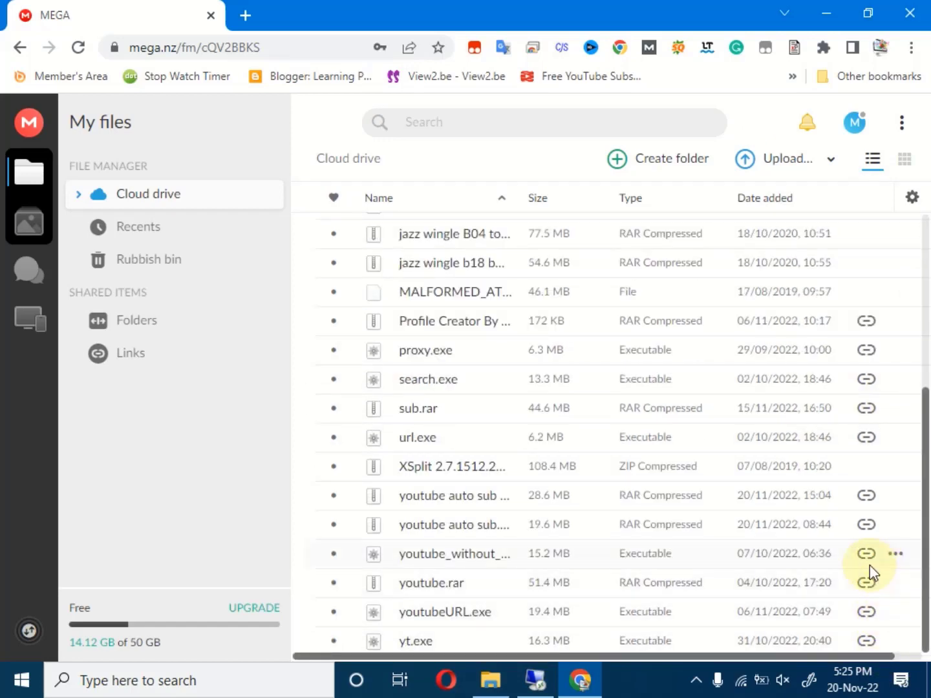
drag(518, 198, 638, 208)
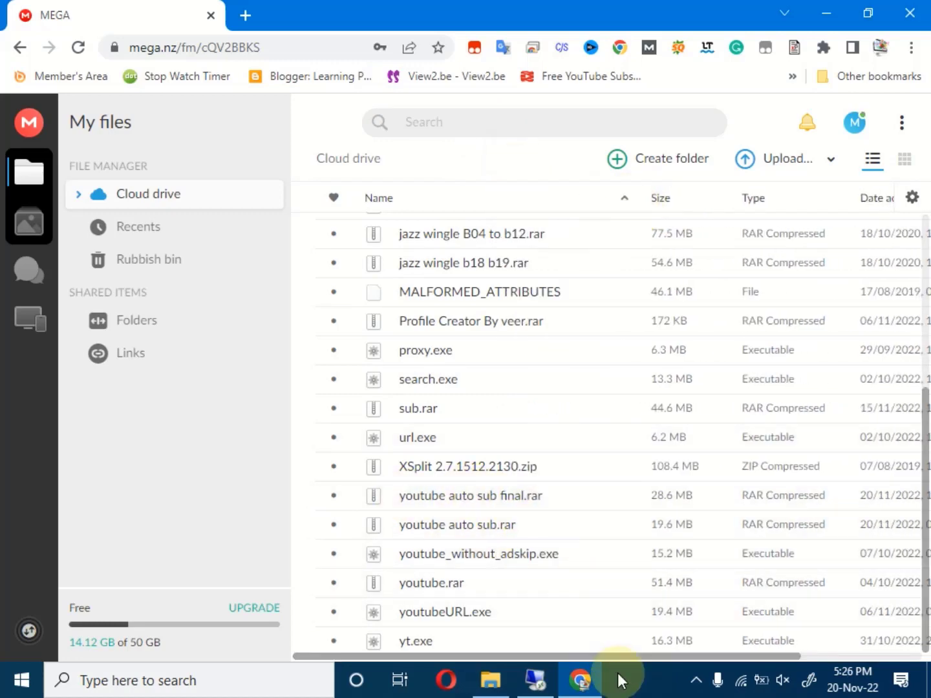
drag(620, 657, 737, 661)
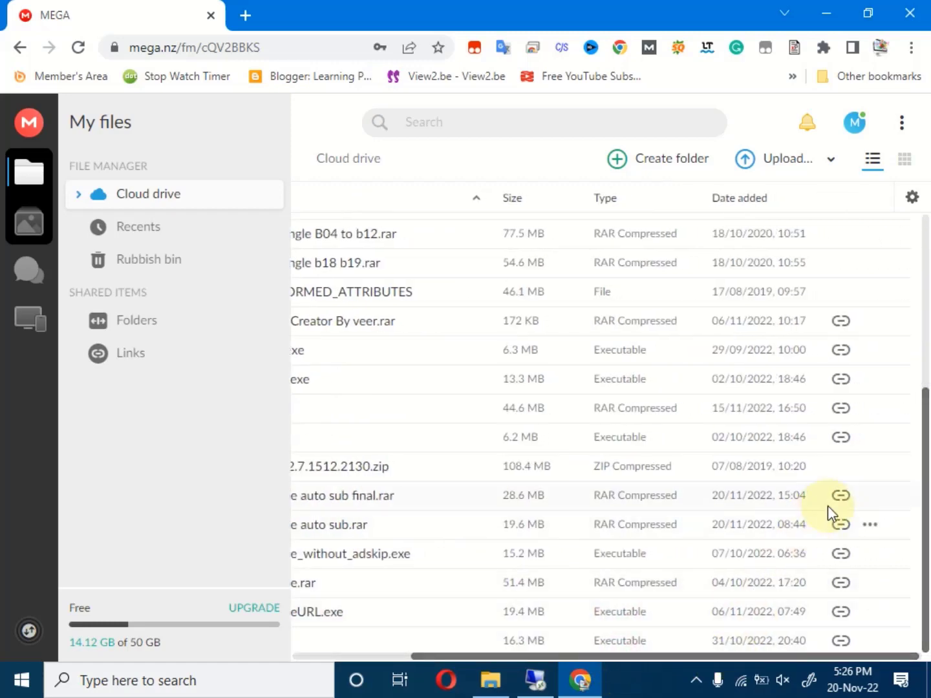
click(863, 497)
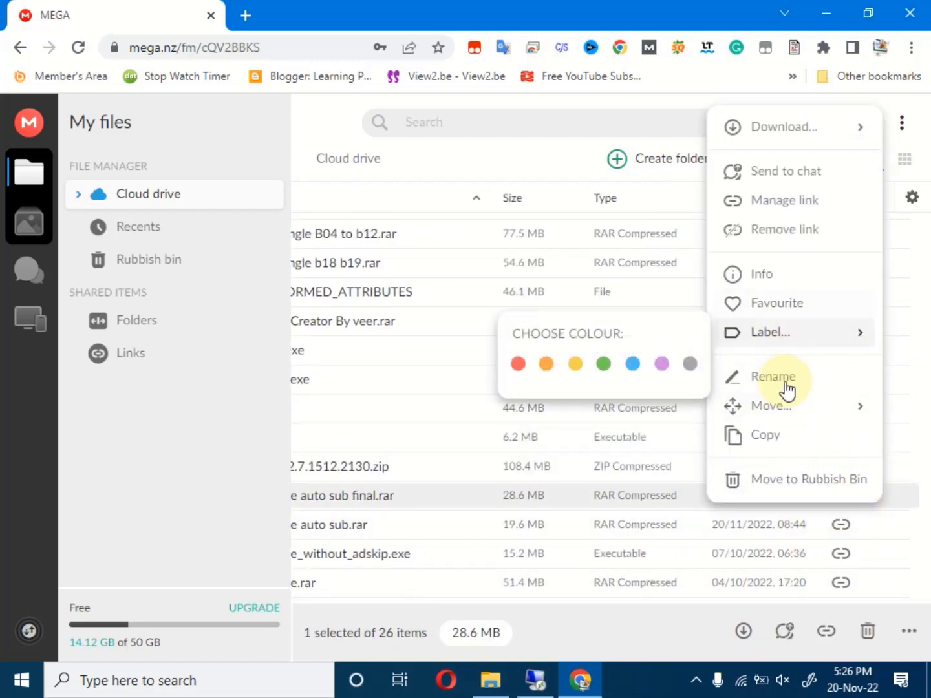
click(763, 201)
click(697, 500)
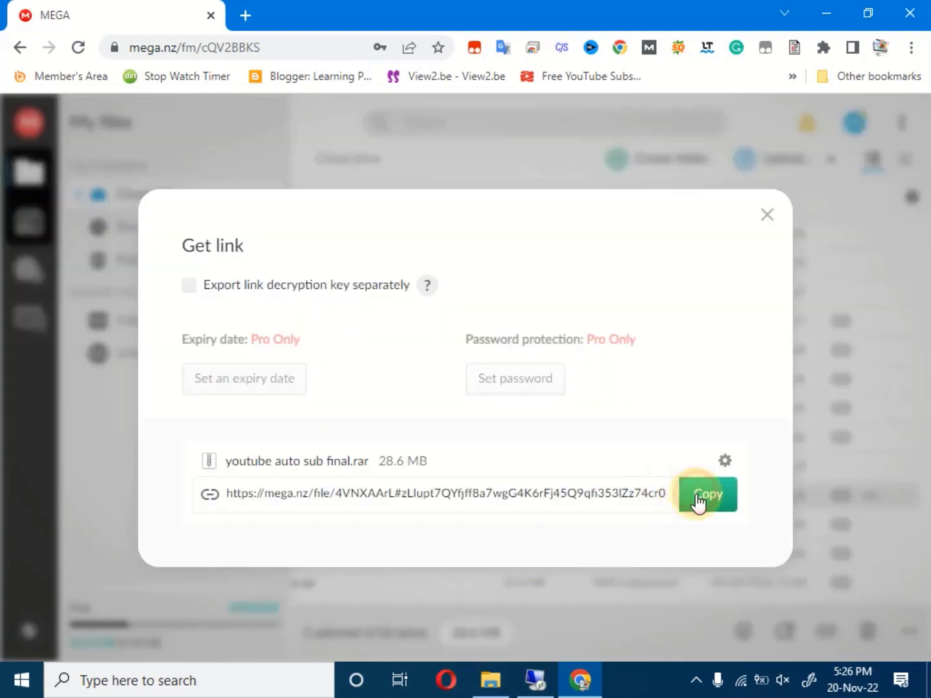
Step: On the remote desktop, open Chrome as Person 1 and paste-and-go the copied MEGA link
click(538, 678)
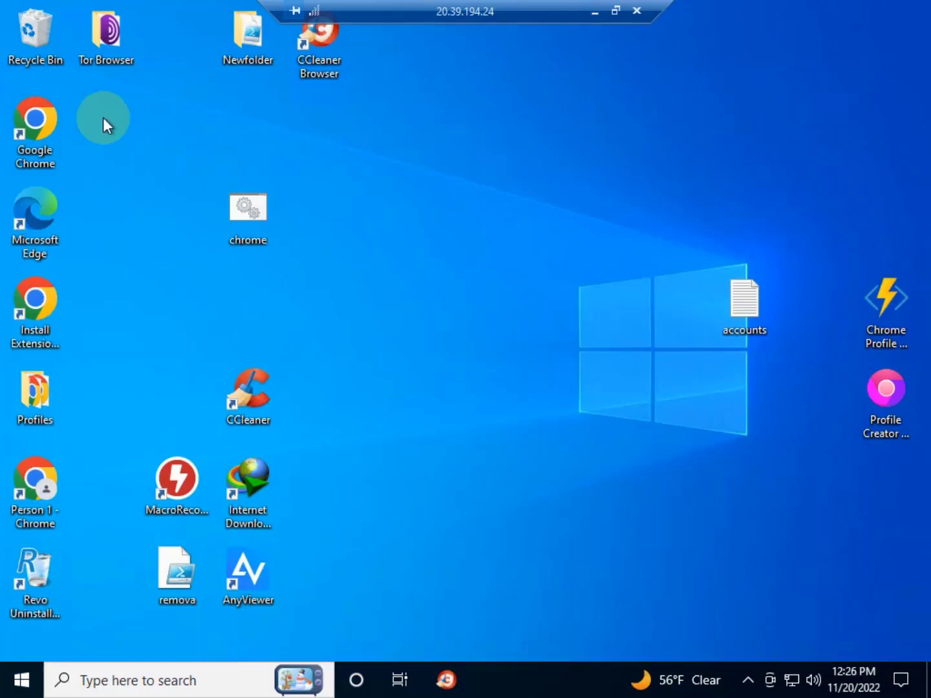
double_click(33, 137)
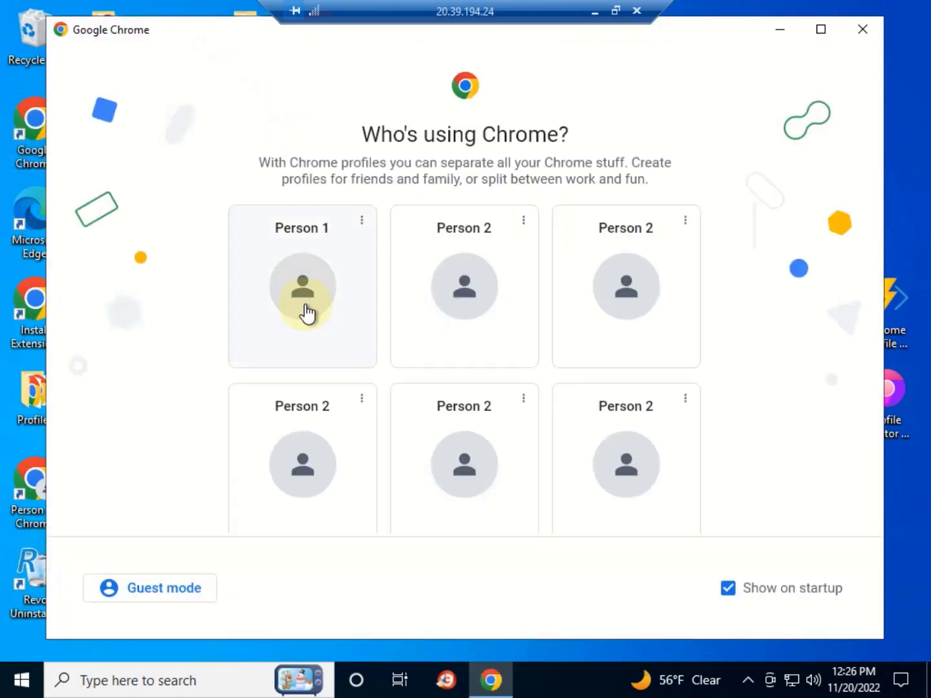
click(283, 296)
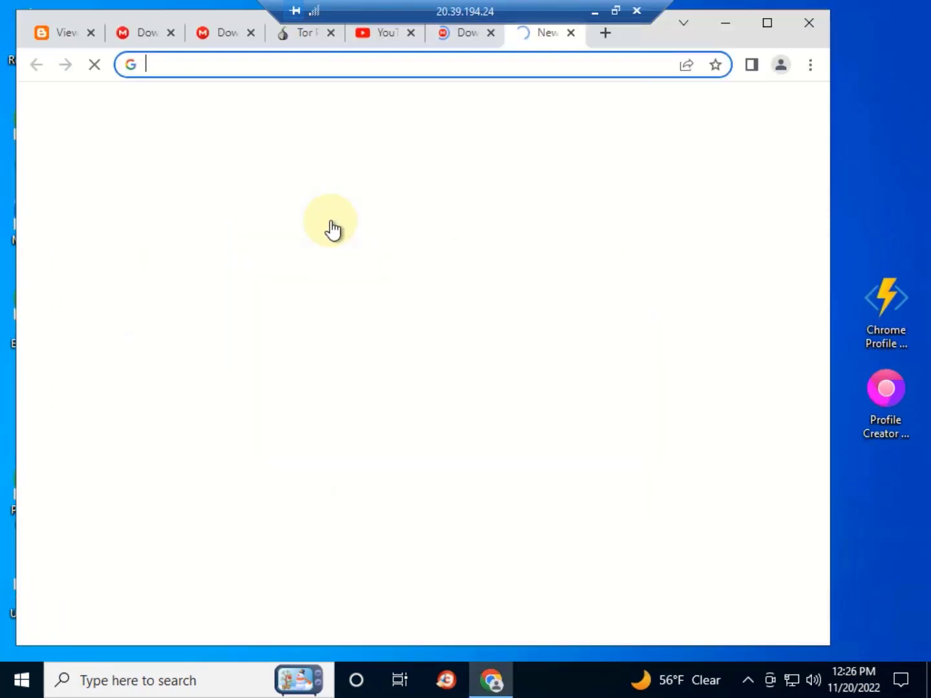
right_click(223, 64)
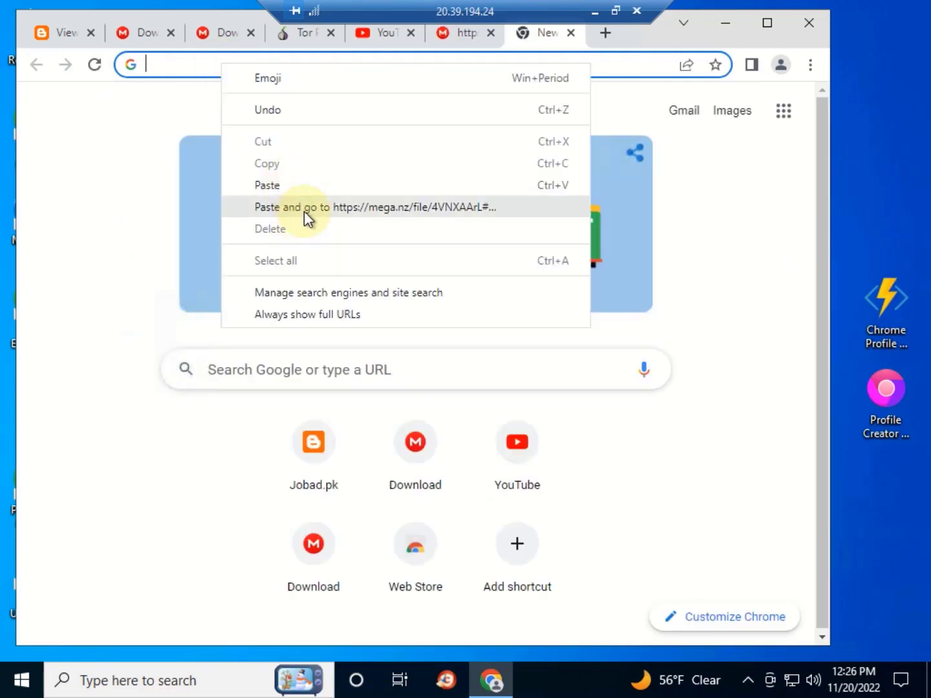
click(301, 209)
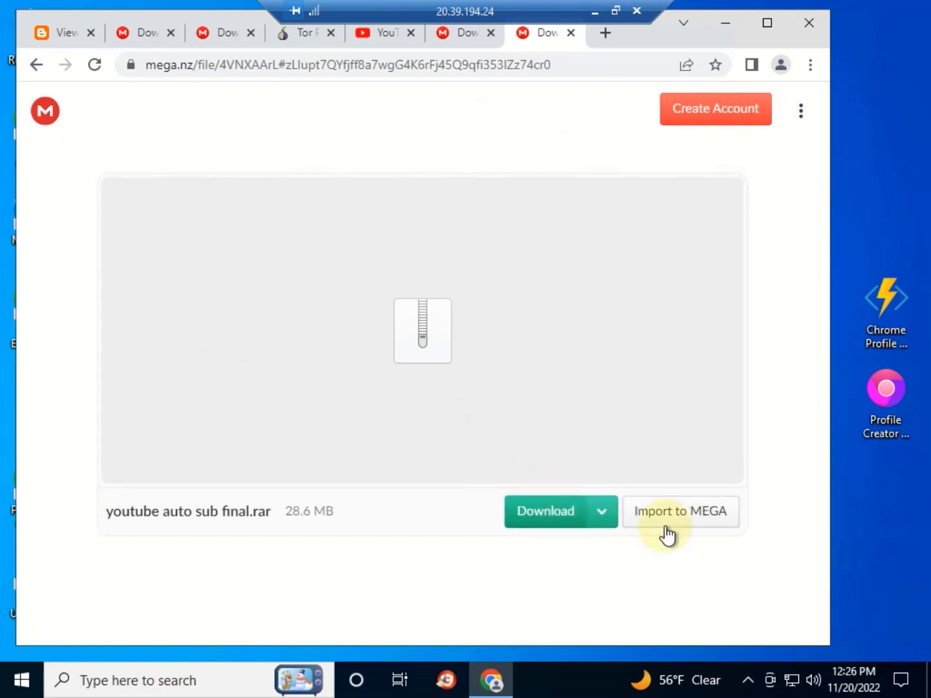
Step: Start a Standard Download of youtube auto sub final.rar (28.6 MB) and let it finish
click(601, 511)
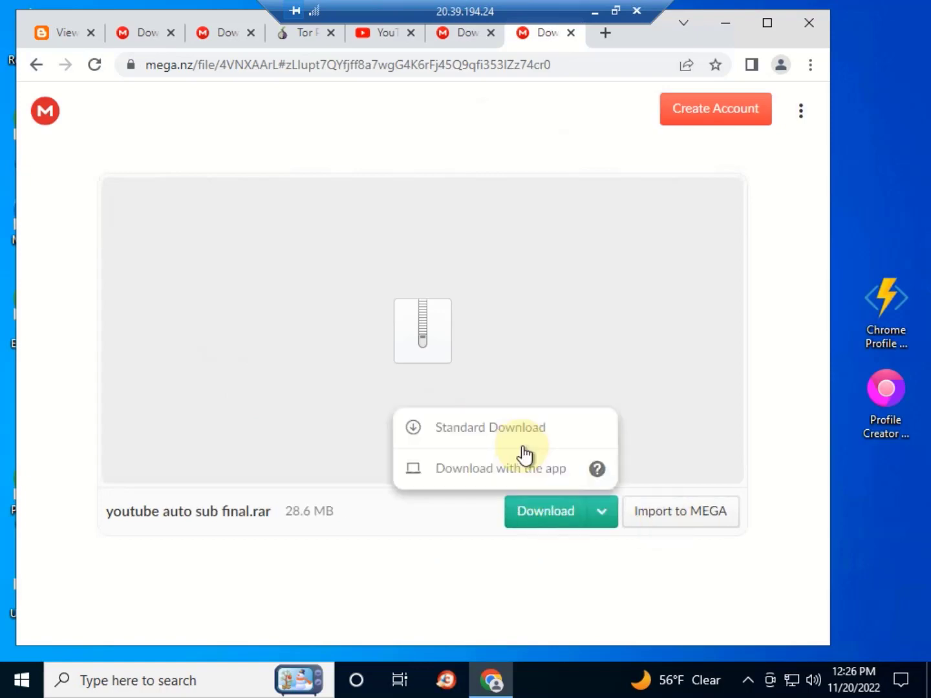
click(559, 520)
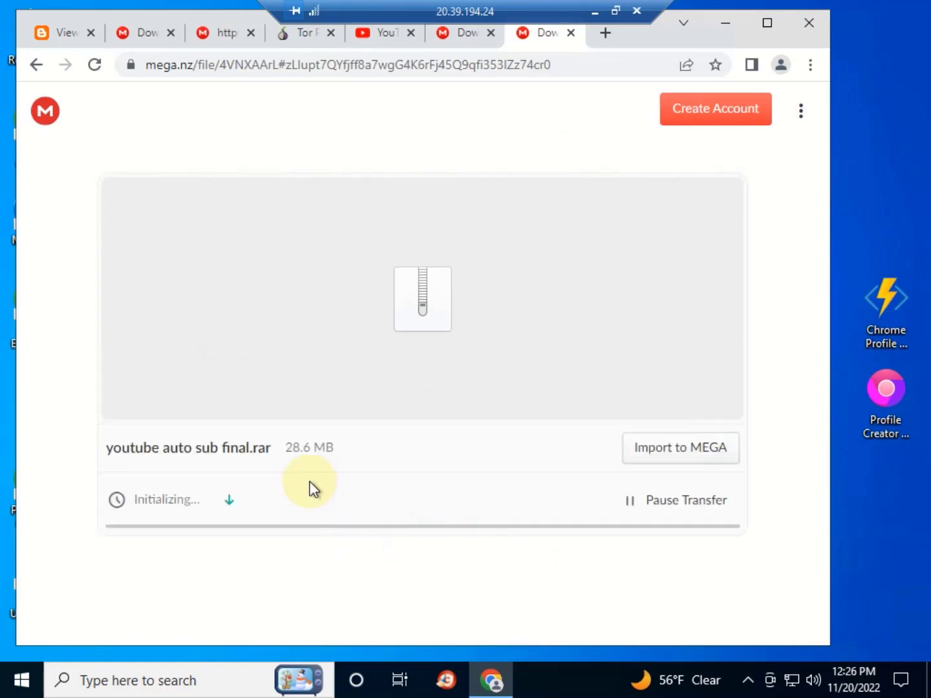
drag(284, 447, 335, 445)
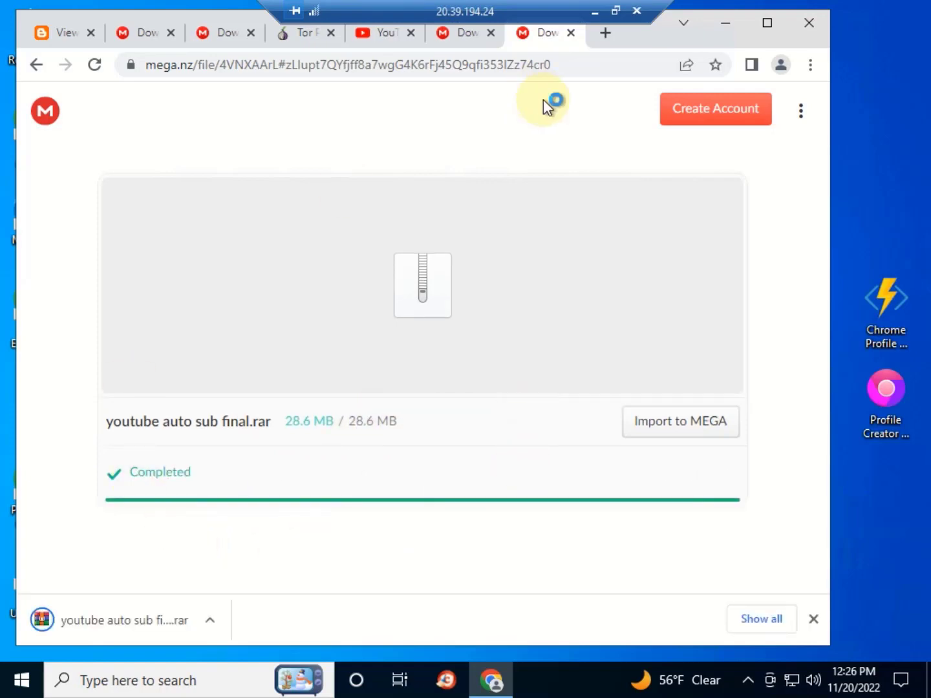
Step: Extract the youtube auto sub folder from the downloaded .rar to the desktop, then close WinRAR
click(76, 621)
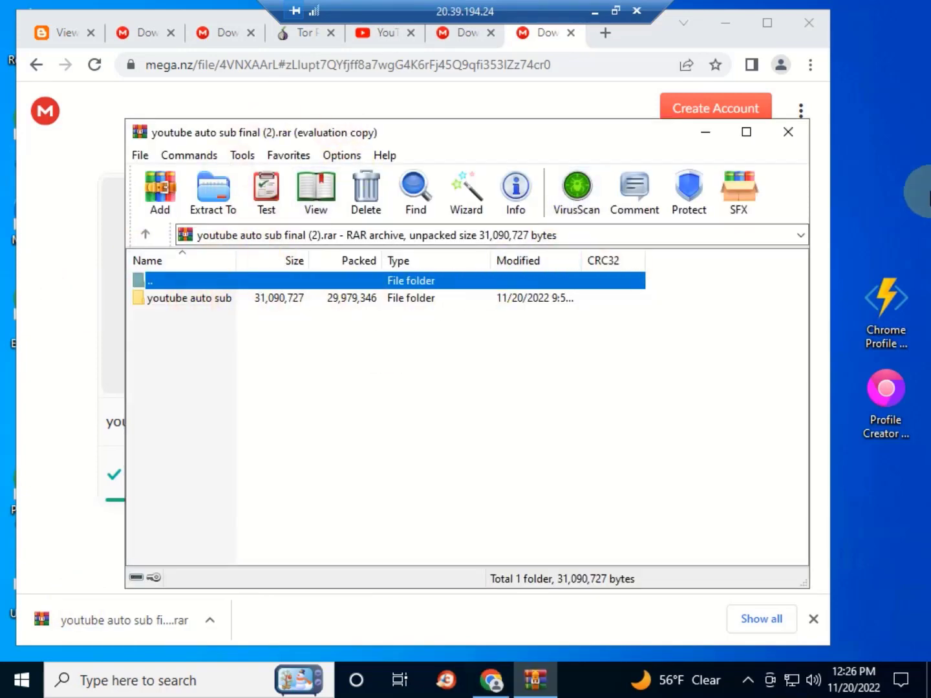
key(Down)
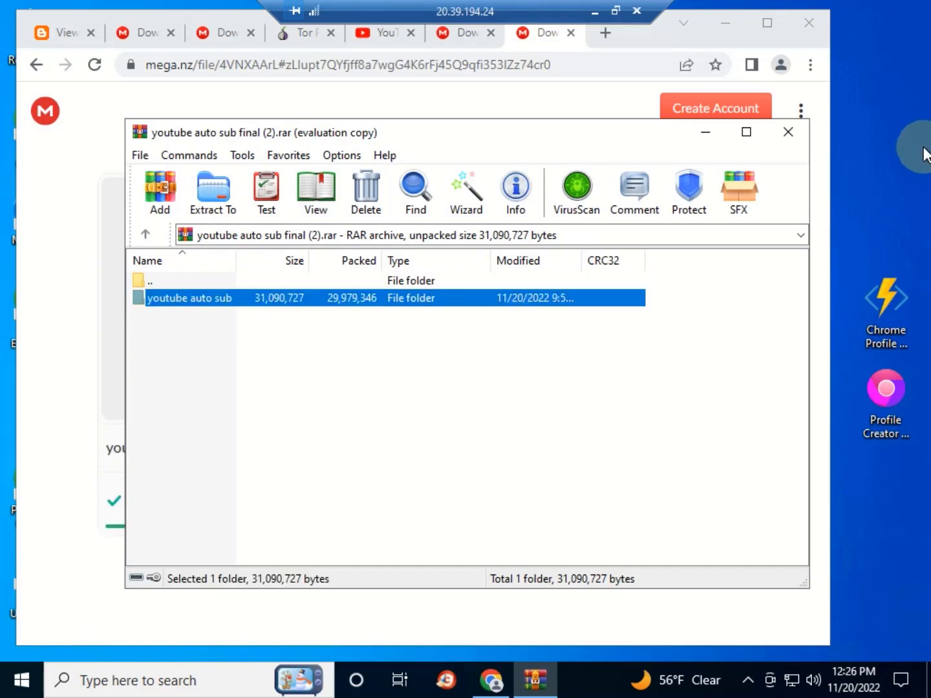
key(alt+w)
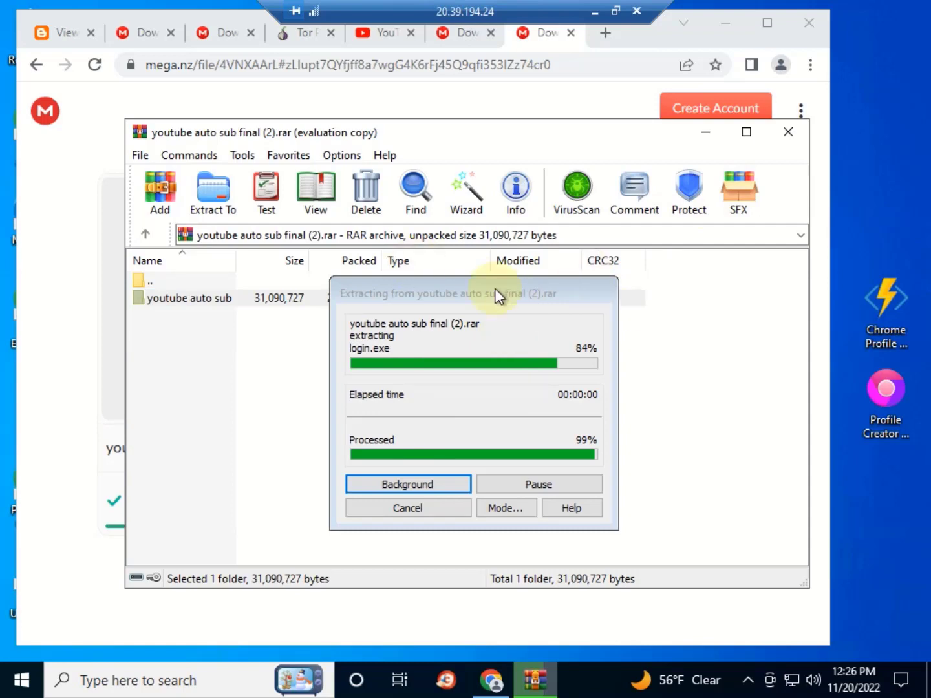
click(789, 133)
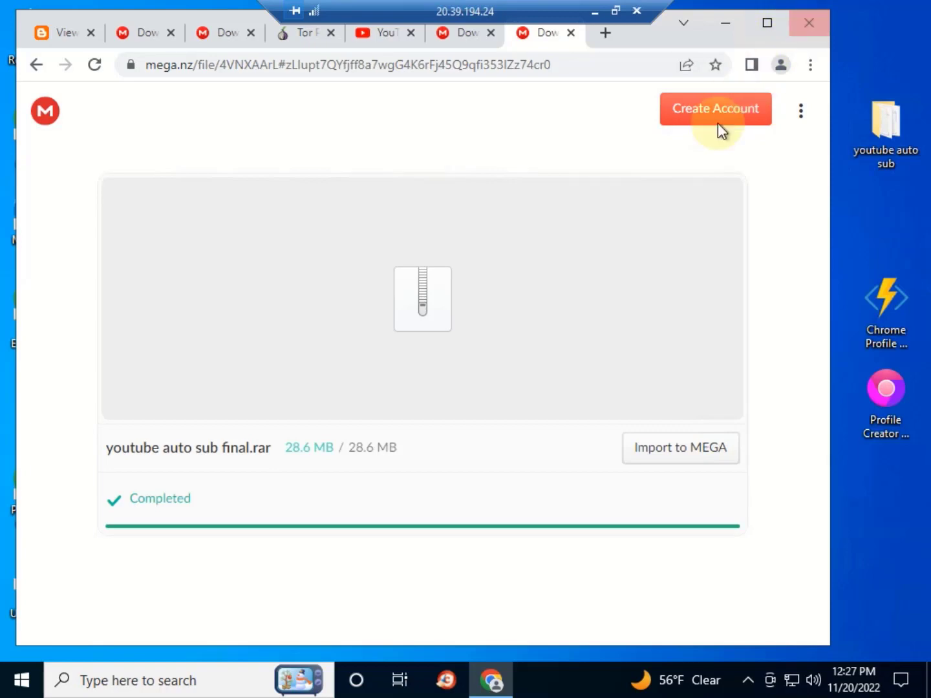
Step: Close Chrome and browse into the Tor Browser\Browser\TorBrowser\Tor folder
click(799, 22)
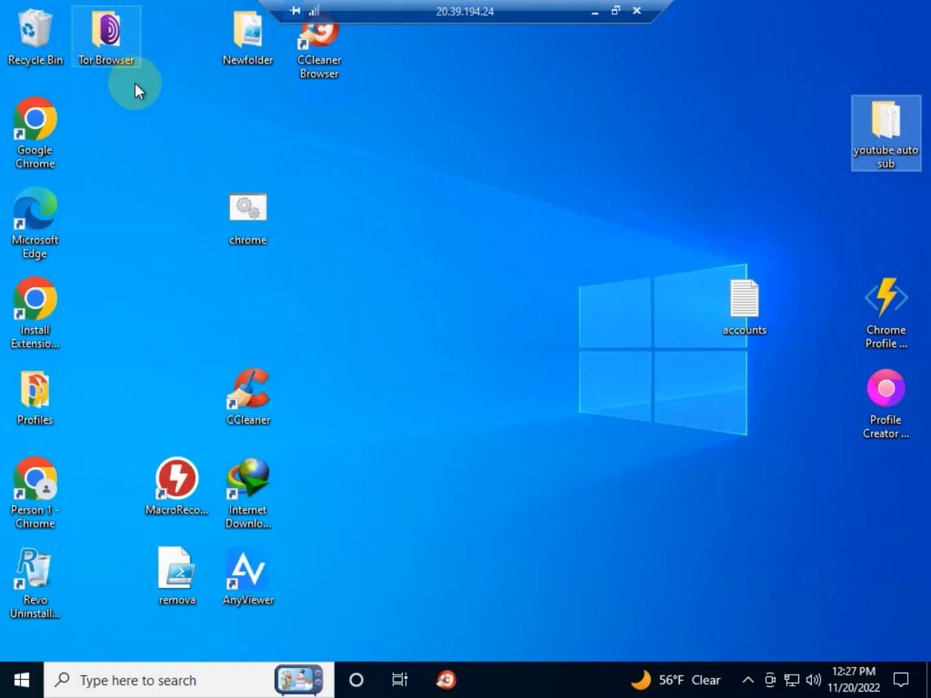
click(114, 40)
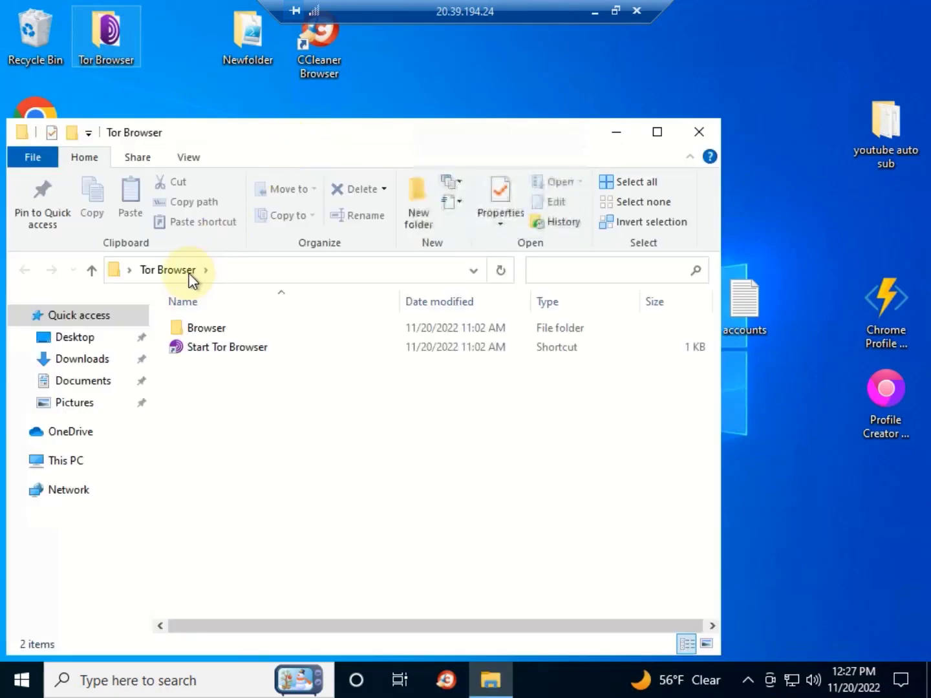
double_click(206, 329)
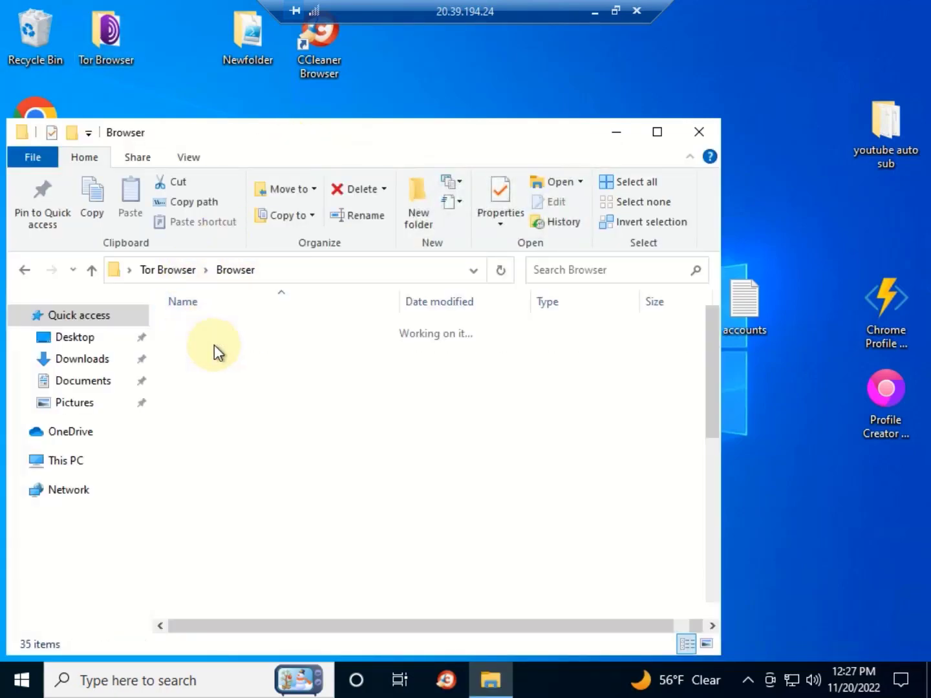
double_click(201, 385)
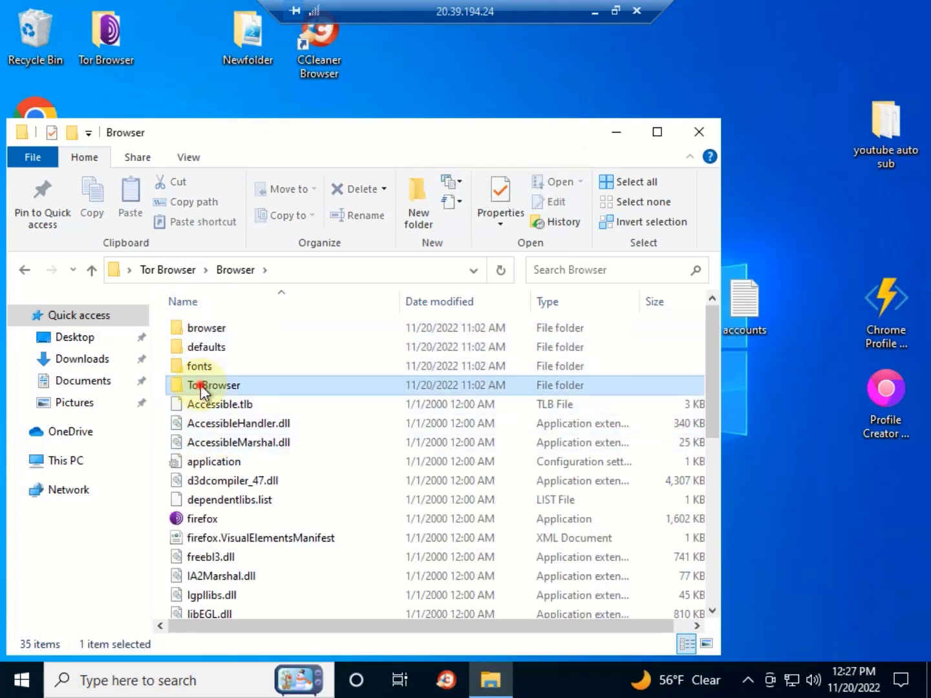
double_click(194, 369)
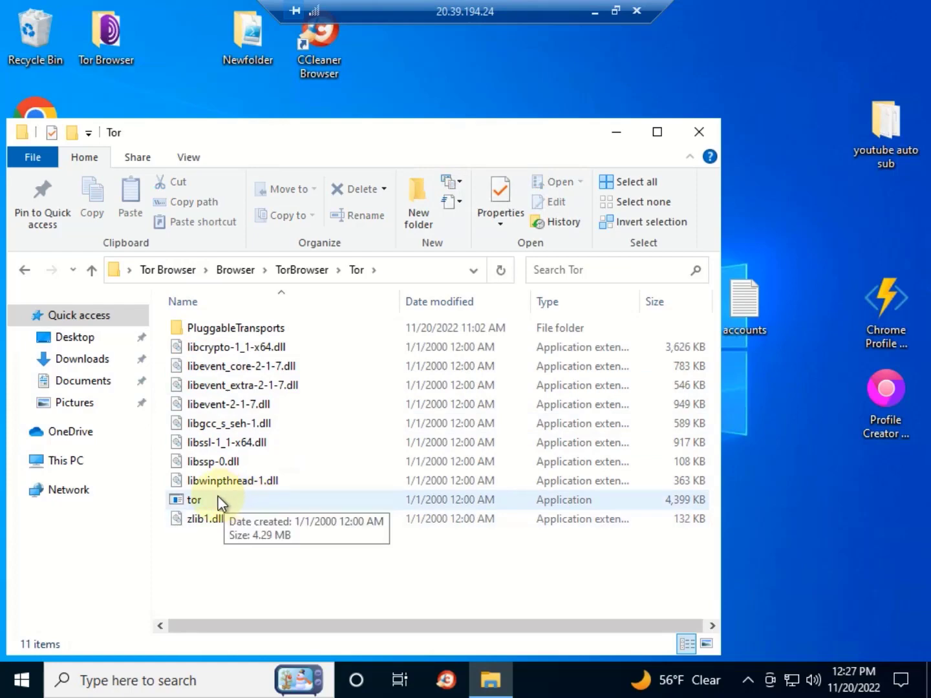
Step: Run tor.exe from its context menu, then close the Tor folder window
right_click(220, 498)
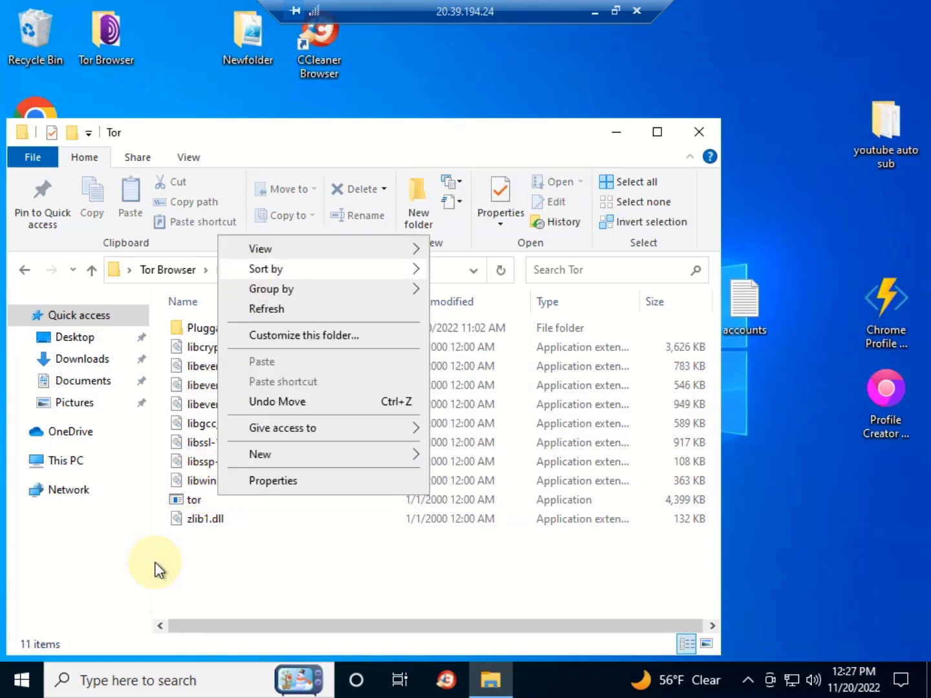
click(171, 499)
right_click(174, 499)
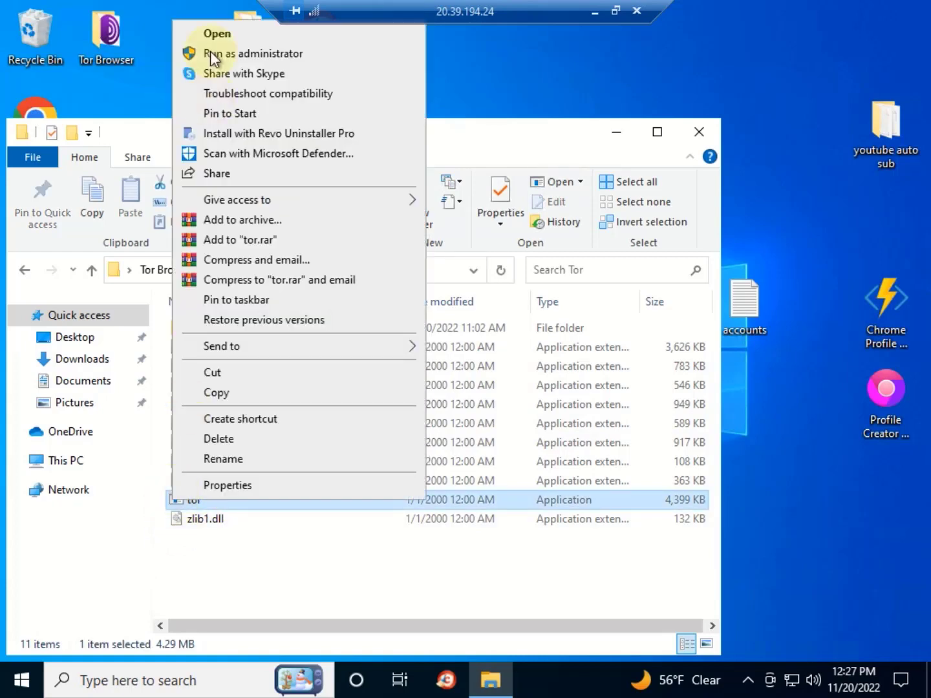
click(215, 33)
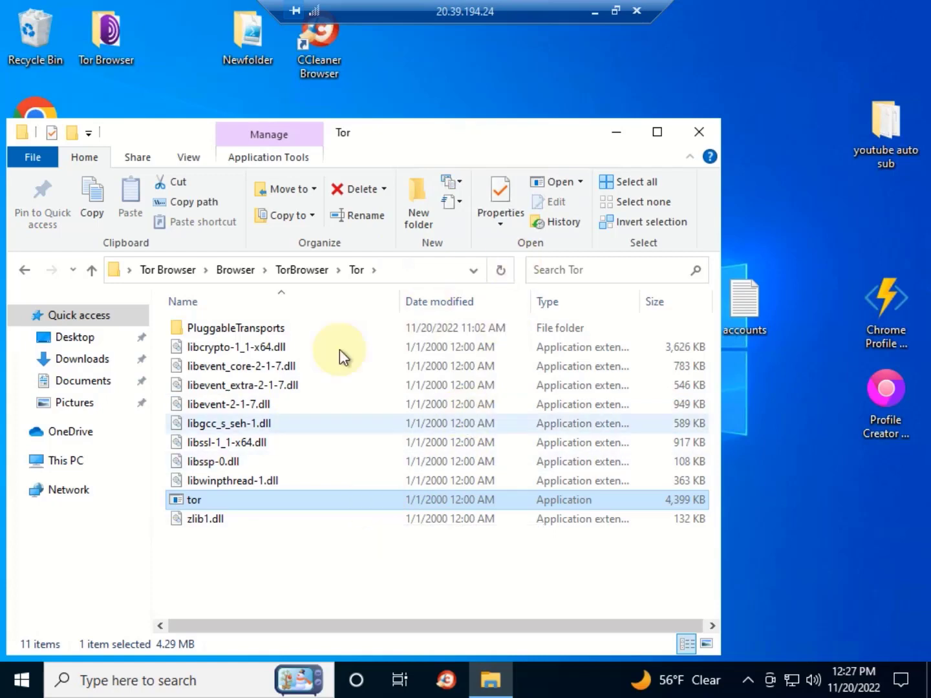
click(700, 132)
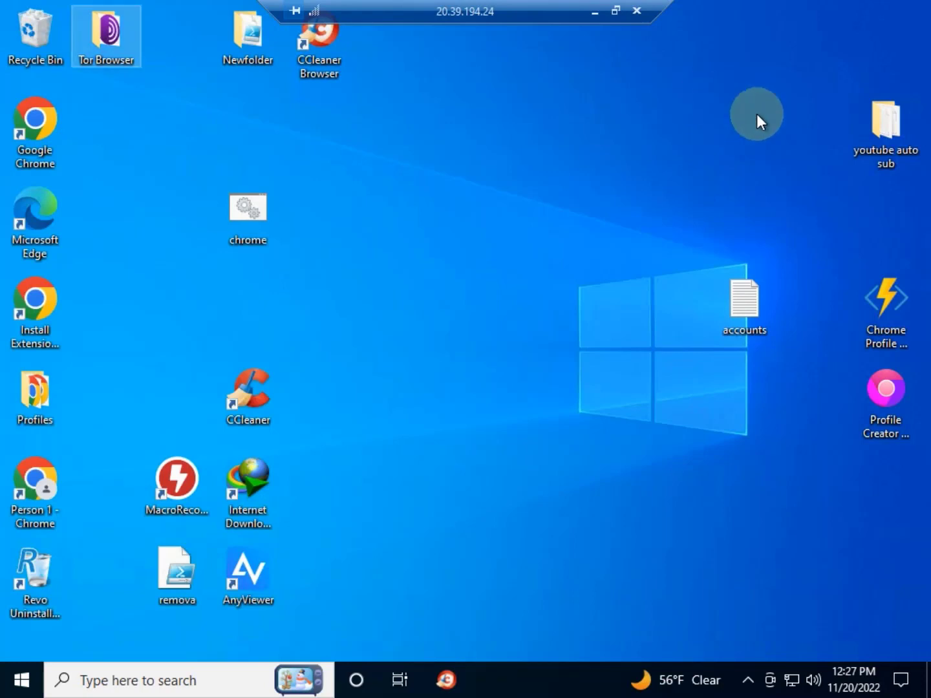
Step: Open the youtube auto sub desktop folder and run login.exe
click(909, 137)
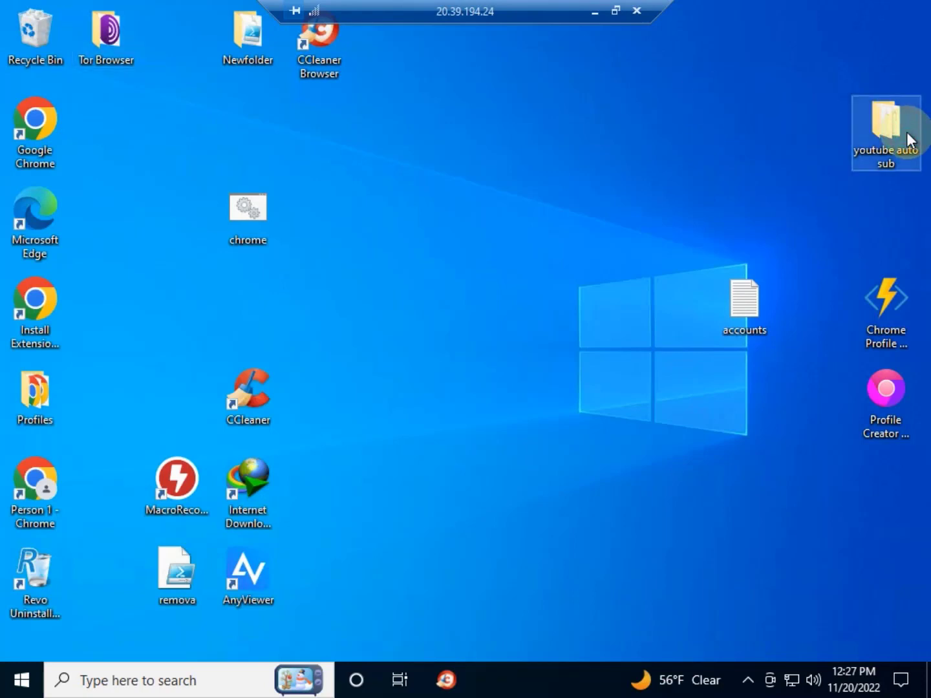
double_click(908, 138)
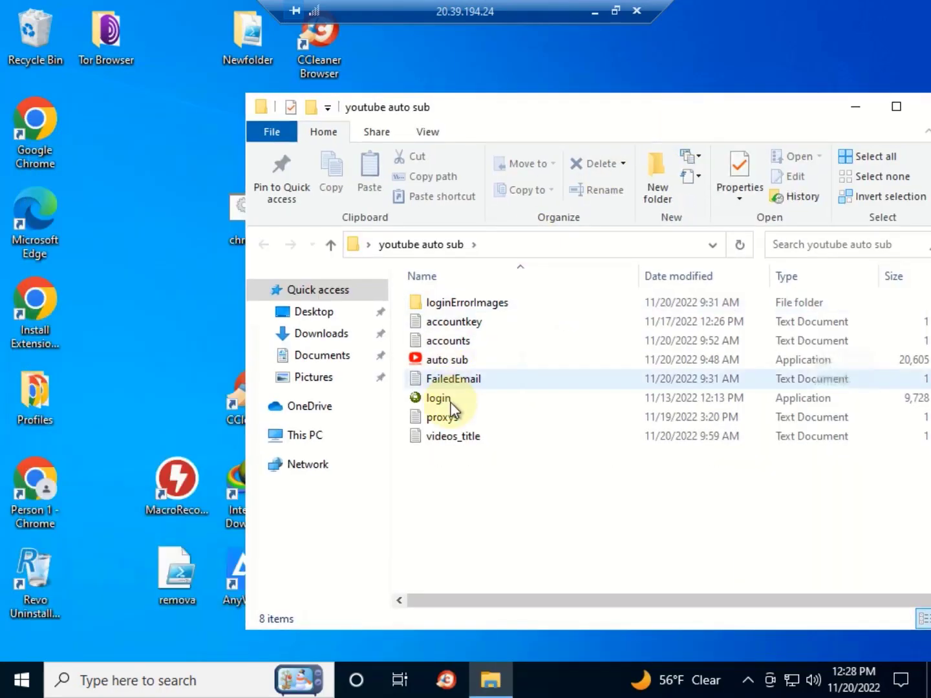
click(440, 399)
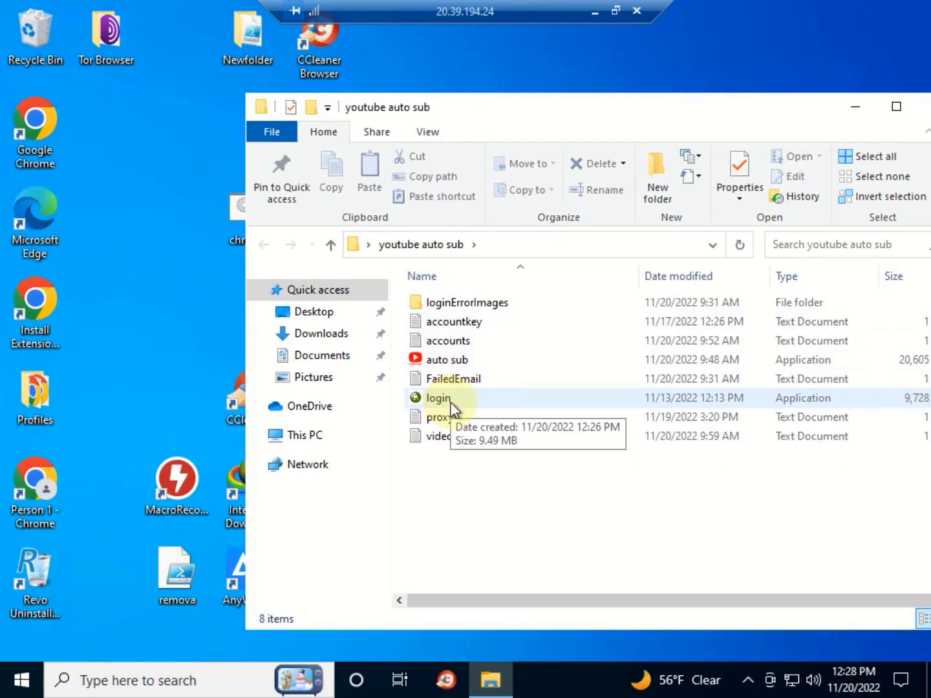
click(447, 357)
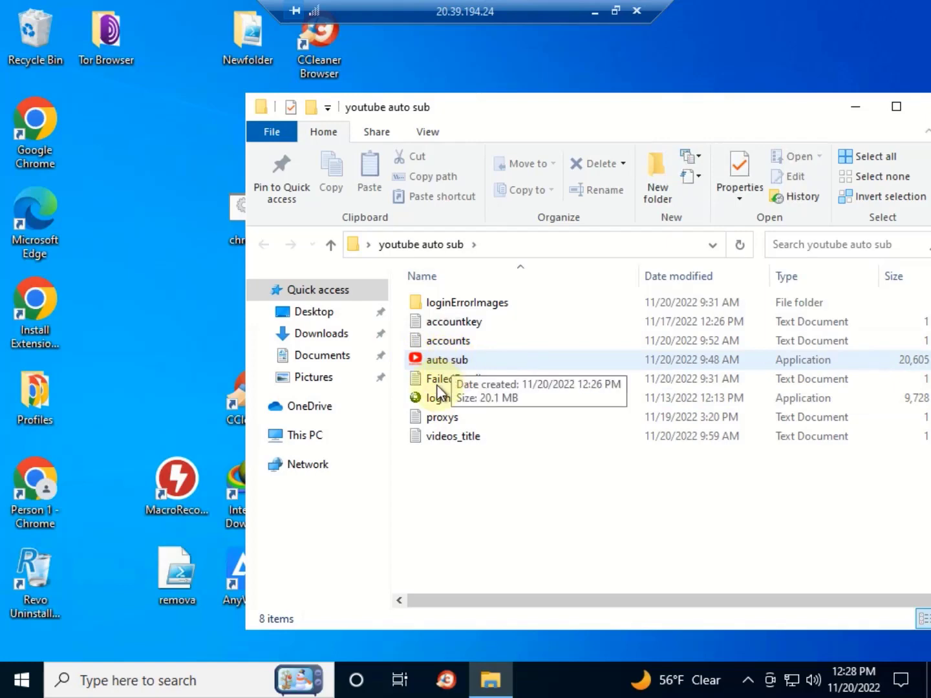
key(Down)
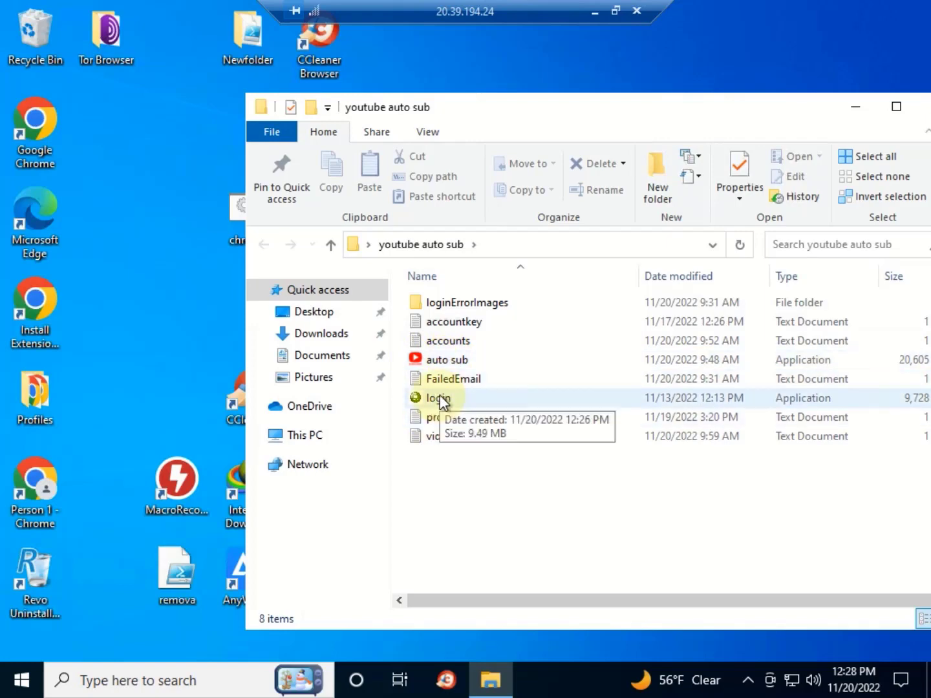
click(440, 398)
double_click(440, 399)
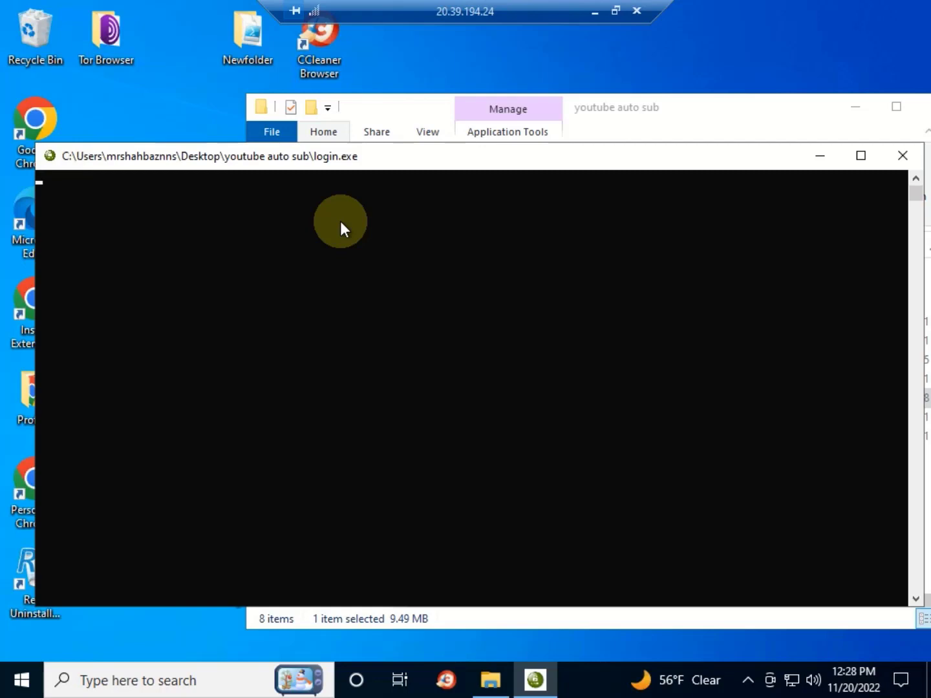
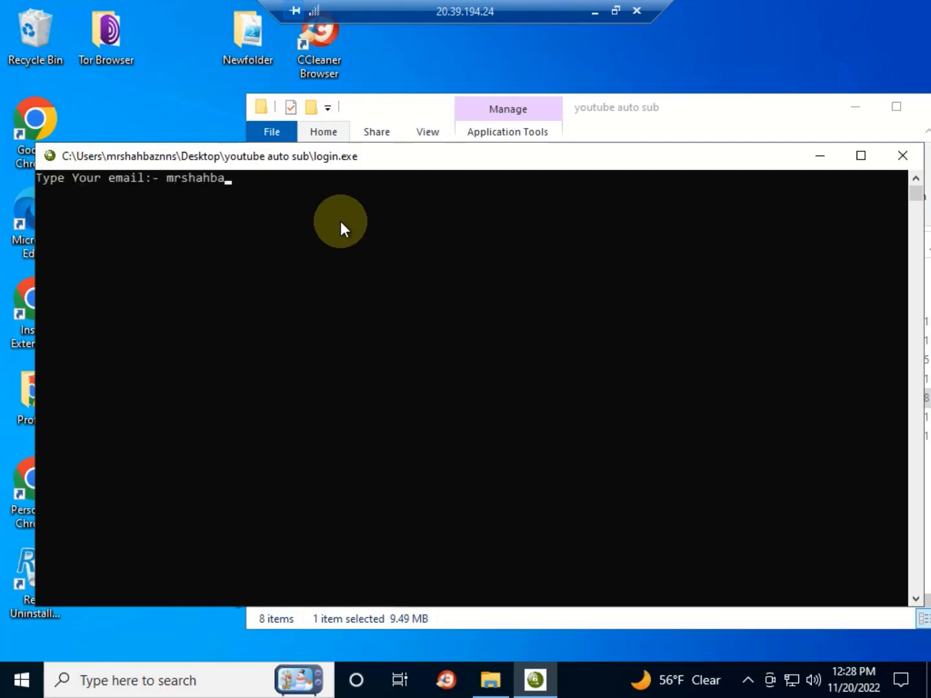
Step: Enter the account e-mail and password at the login.exe prompts to sign in
key(Return)
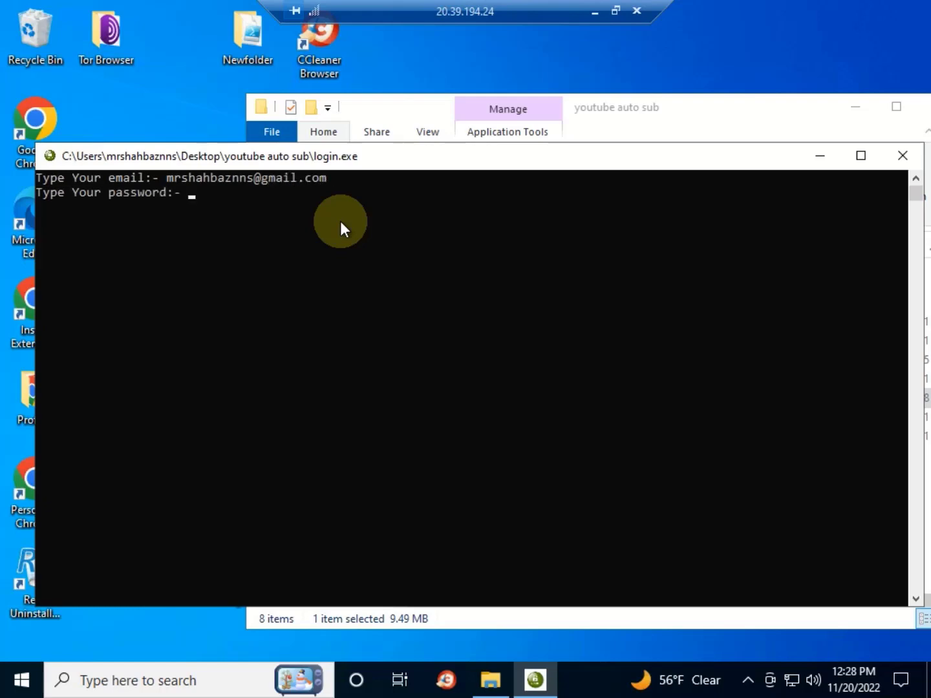
key(Return)
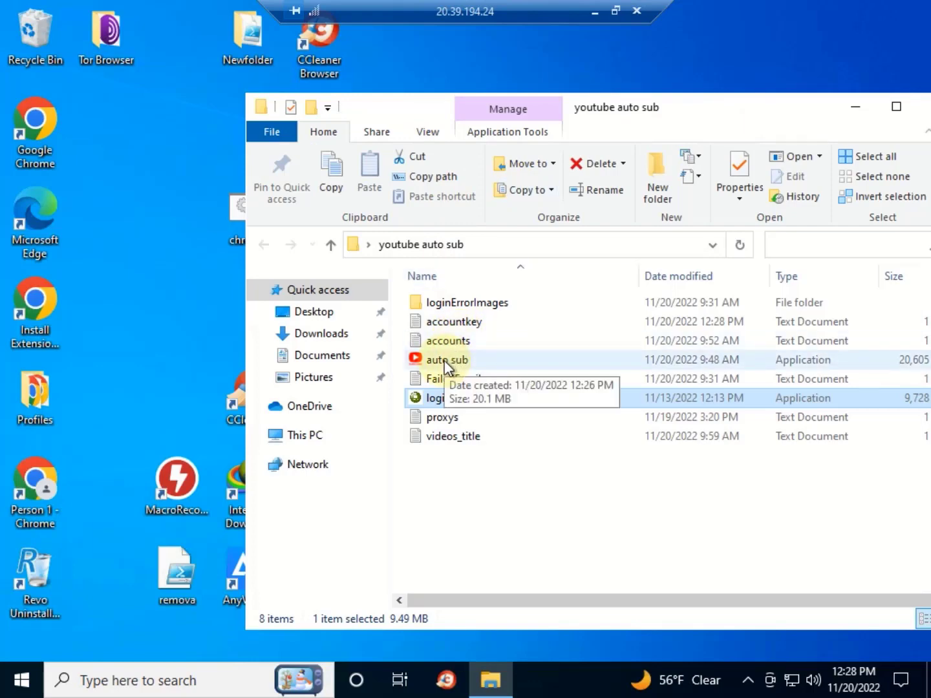
Step: Open videos_title in Notepad, select its first line, and minimize the remote desktop
click(463, 436)
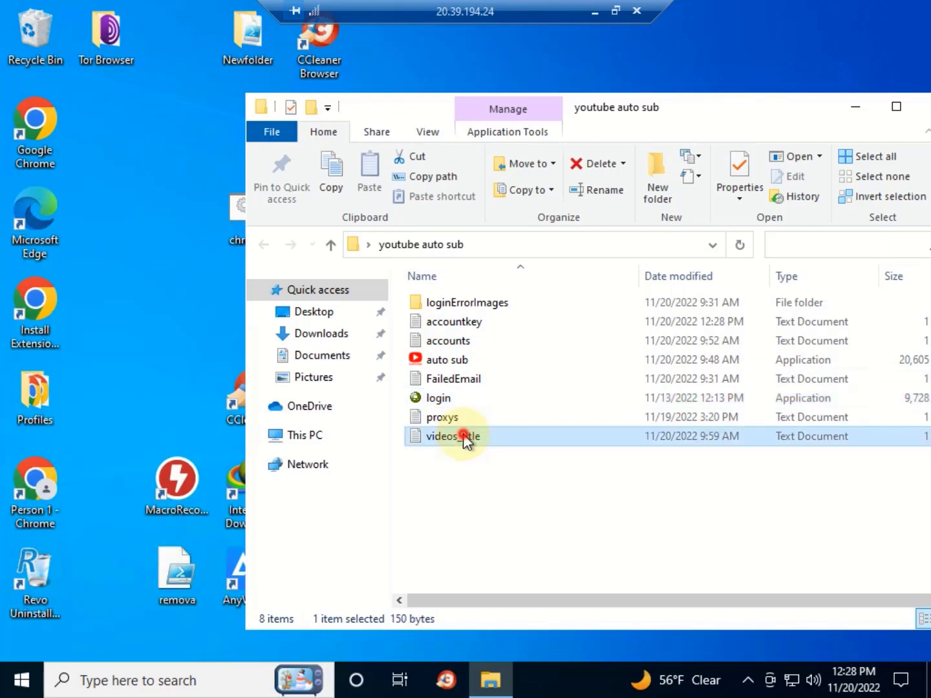
double_click(463, 437)
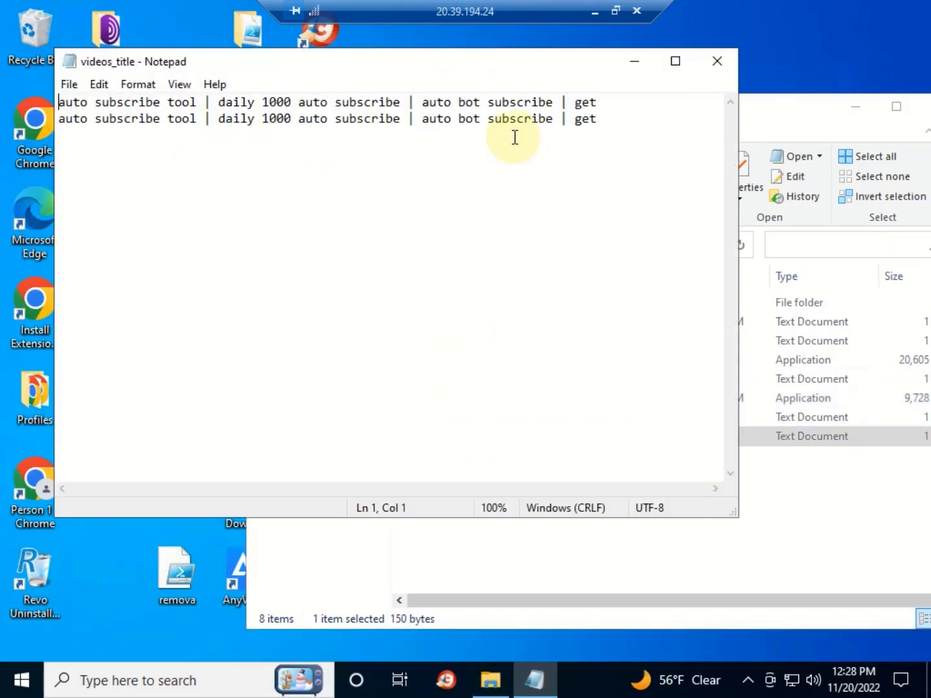
drag(608, 102, 57, 96)
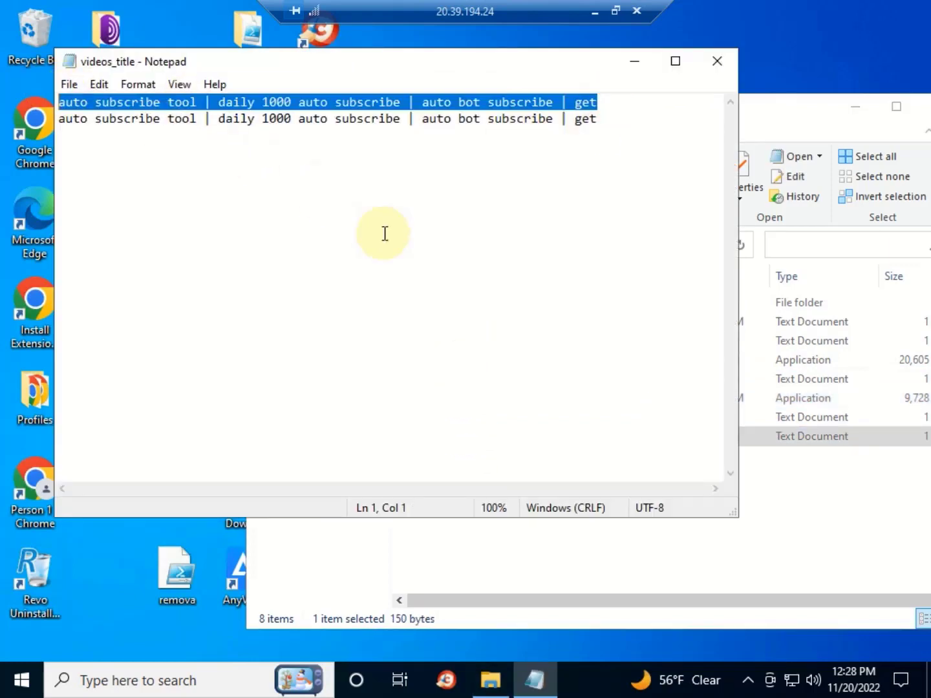
click(595, 11)
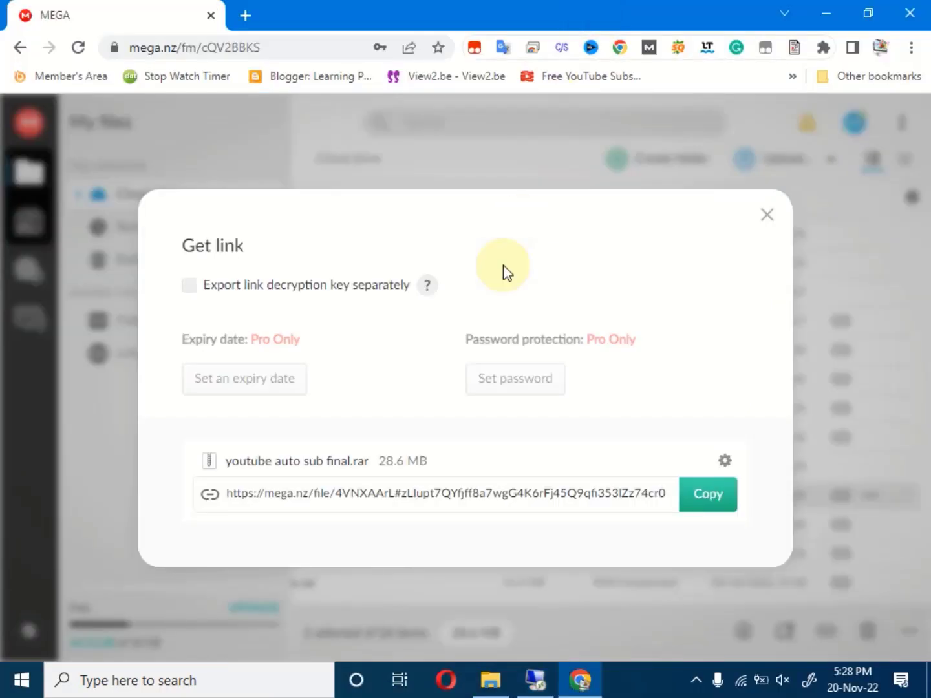
Step: In a new tab, type 'learning' and open the Learning Place - YouTube channel suggestion
click(245, 14)
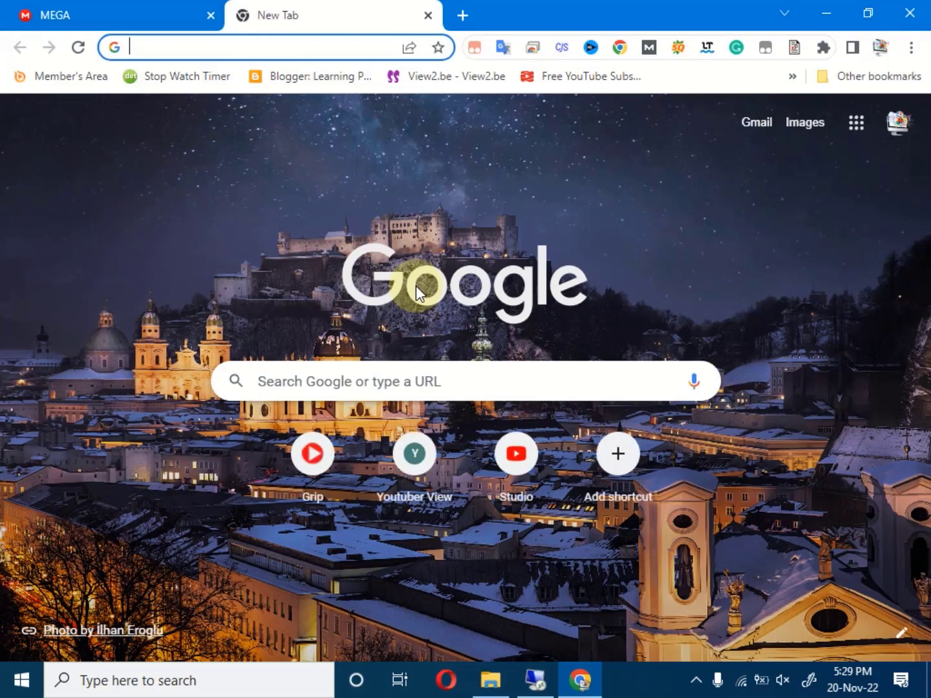
text(y)
key(BackSpace)
key(BackSpace)
text(learning)
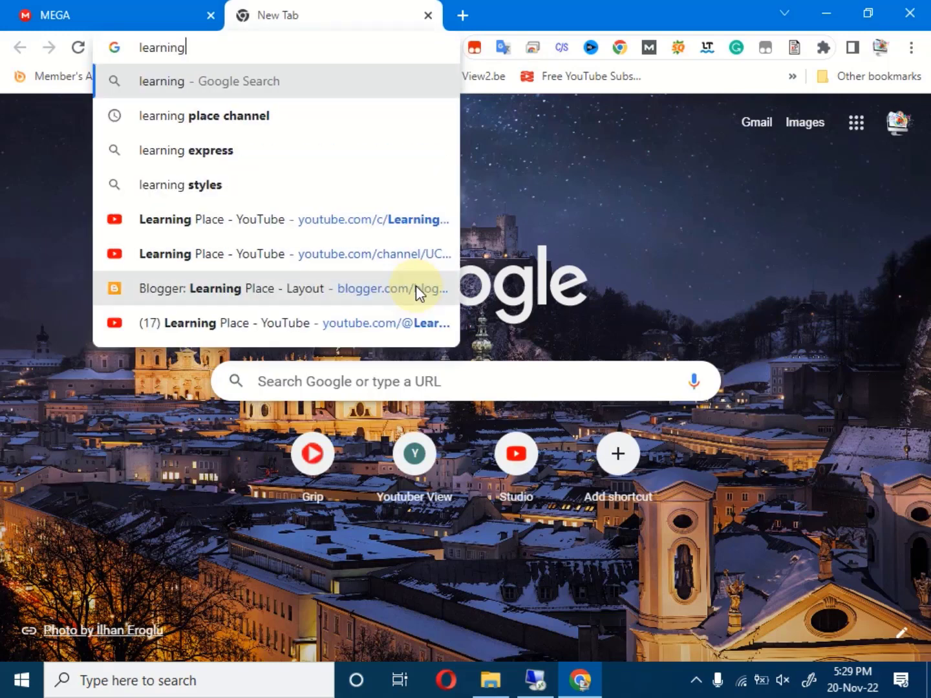
key(Down)
key(Down)
key(Down)
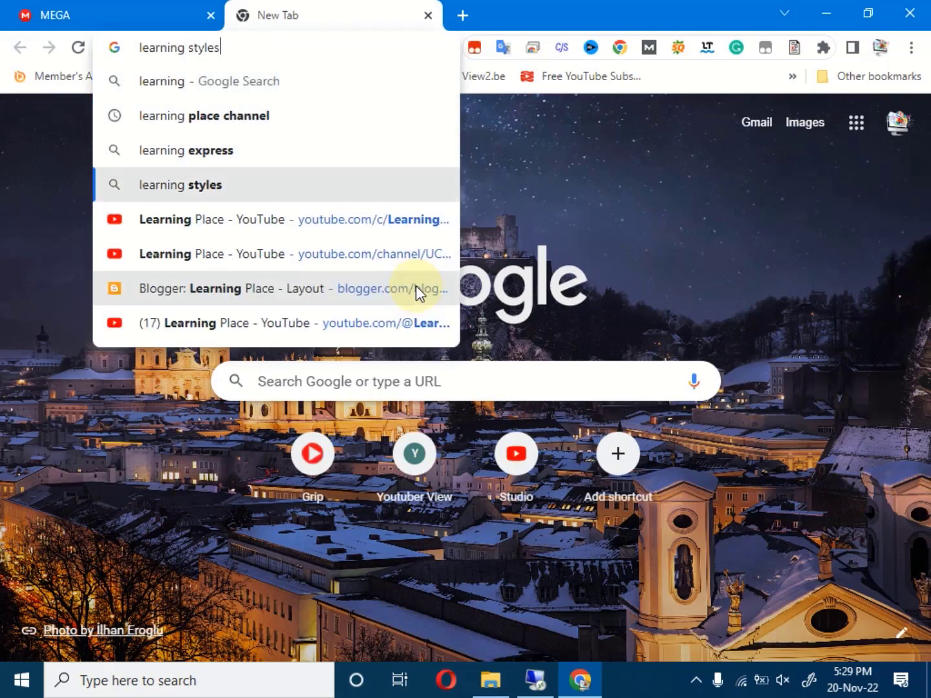
key(Down)
key(Return)
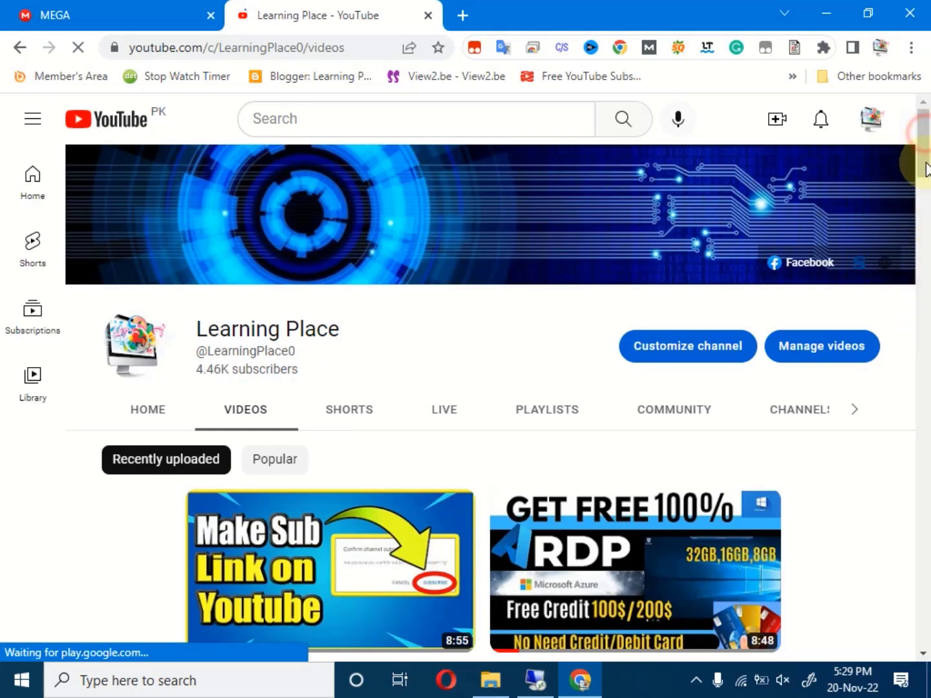
Step: Copy the newest Learning Place video's full title from YouTube and return to the remote desktop
mouse_move(927, 177)
mouse_down()
mouse_move(924, 192)
mouse_move(926, 158)
mouse_up()
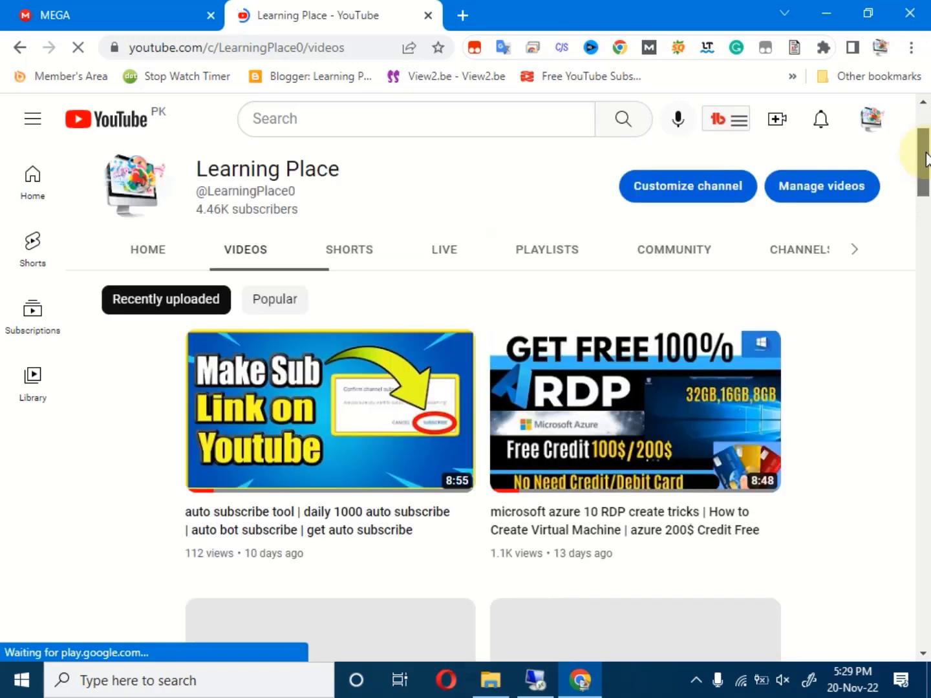
click(187, 515)
drag(203, 514, 417, 536)
key(ctrl+c)
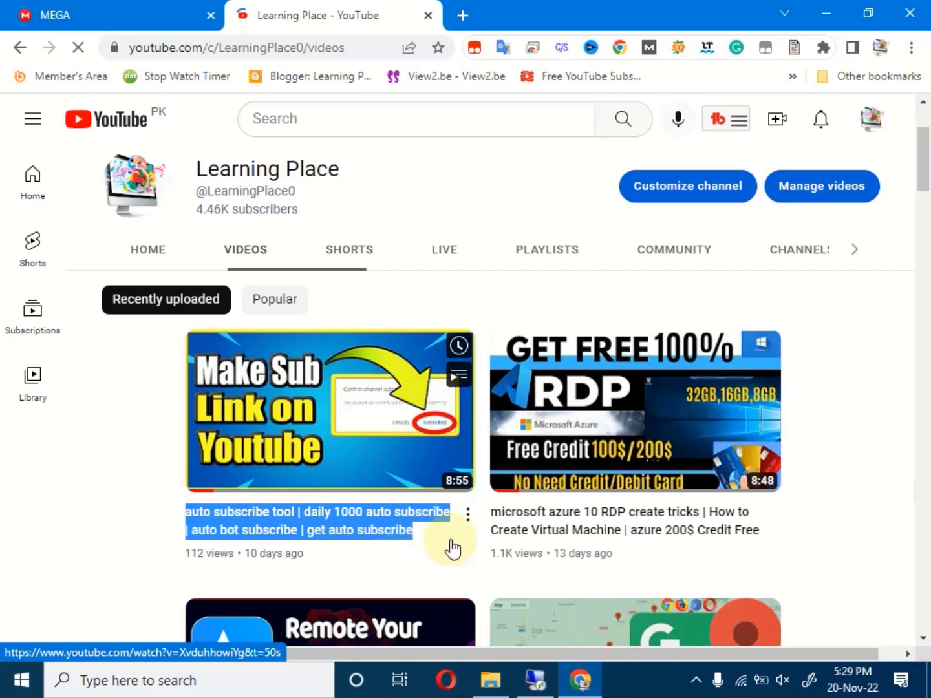
click(539, 679)
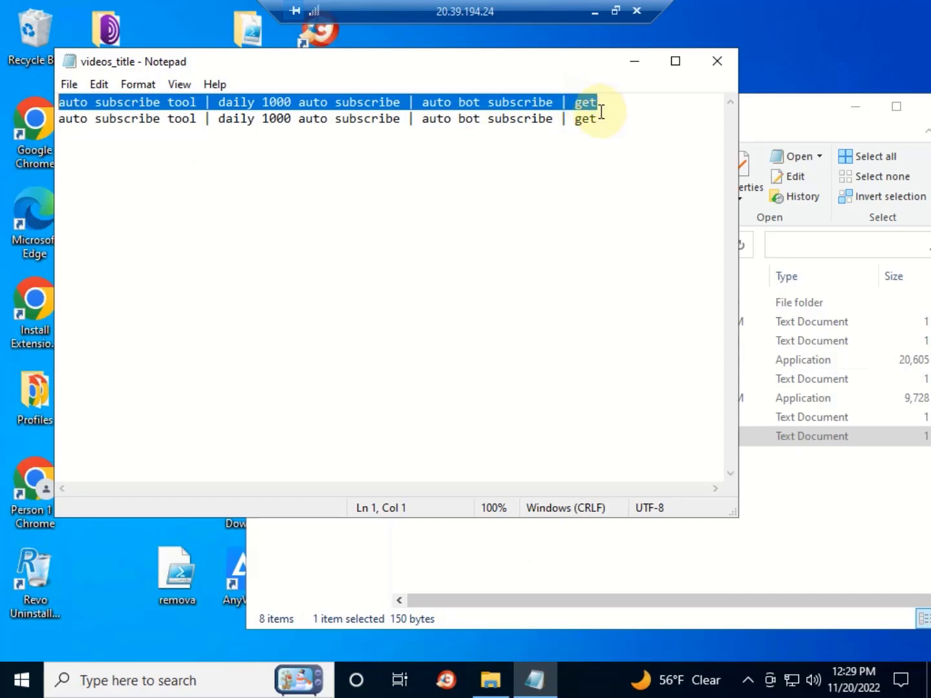
Step: Paste the title ending 'get auto subscribe' onto both lines of videos_title, save, and close it
key(ctrl+z)
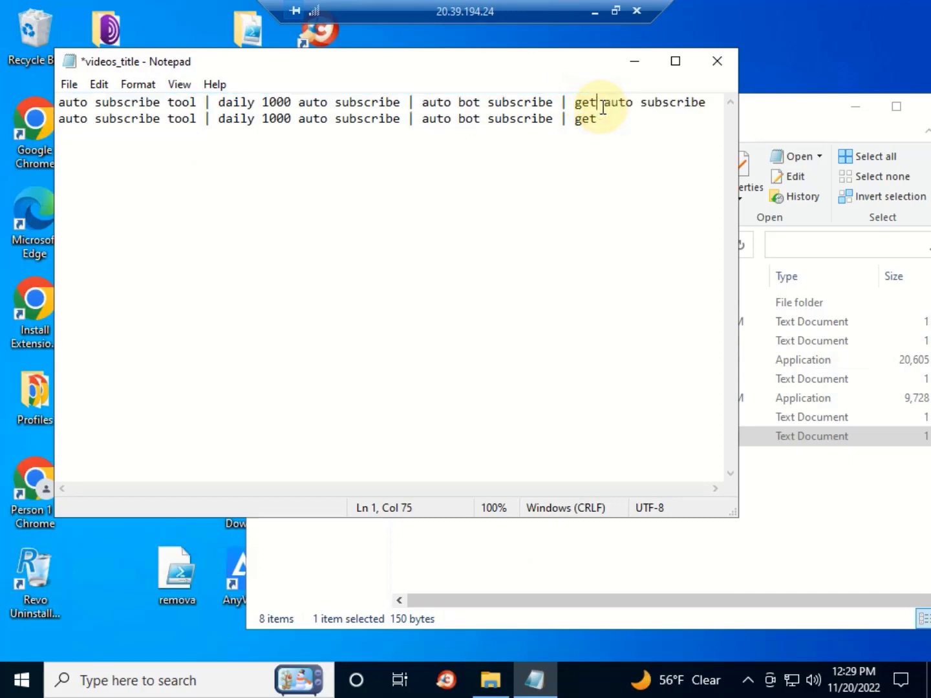
click(569, 136)
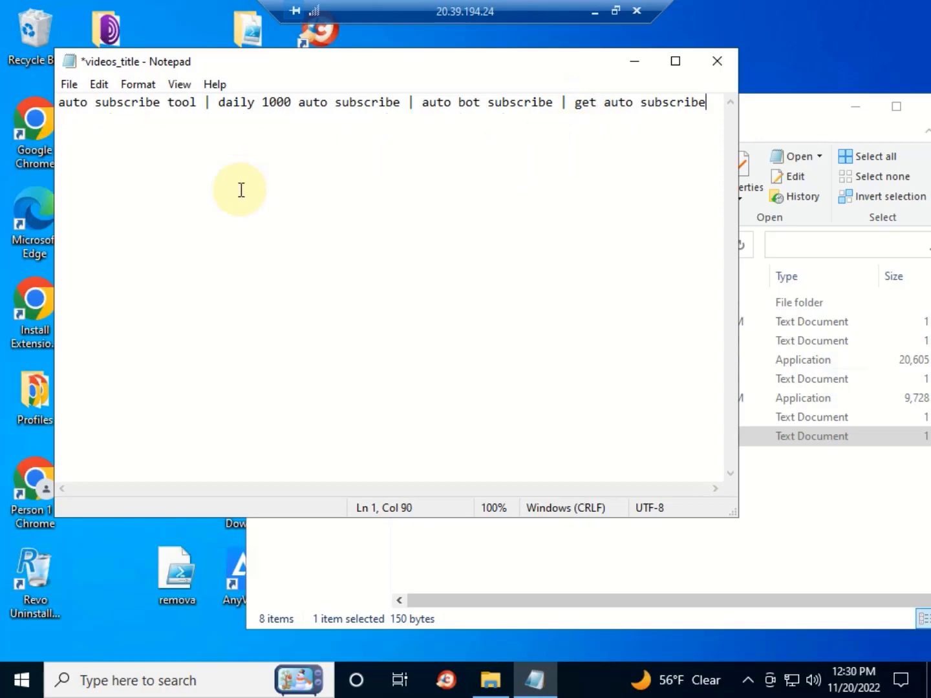
key(Return)
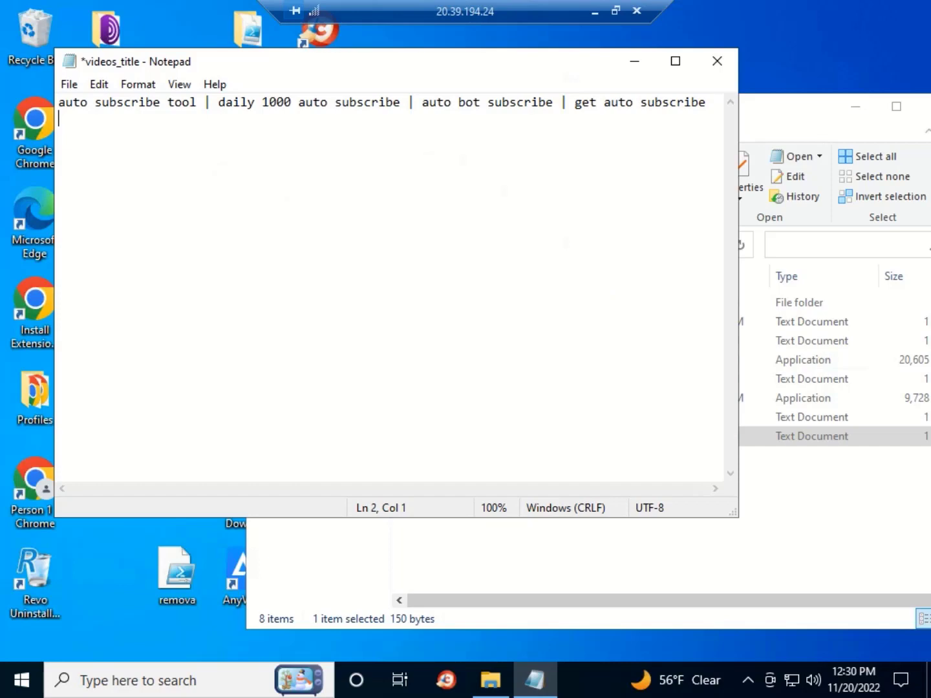
key(ctrl+v)
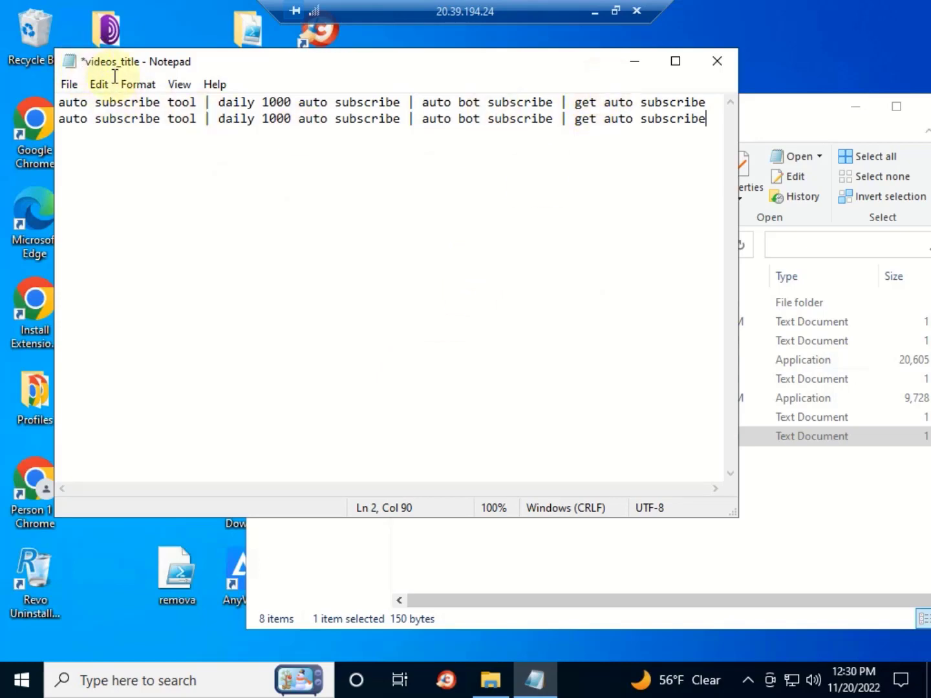
key(ctrl+s)
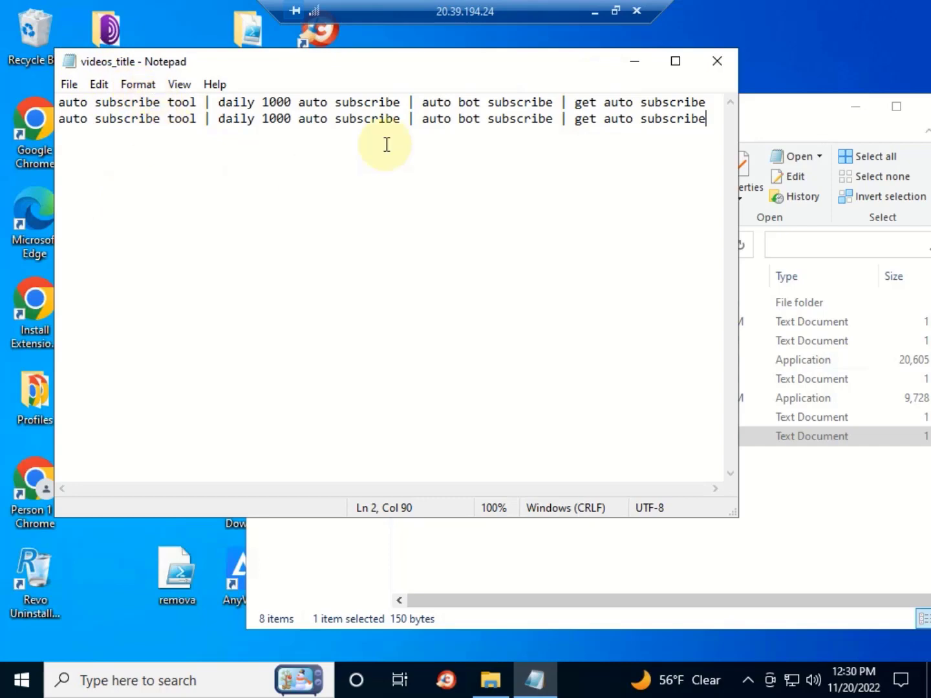
click(718, 61)
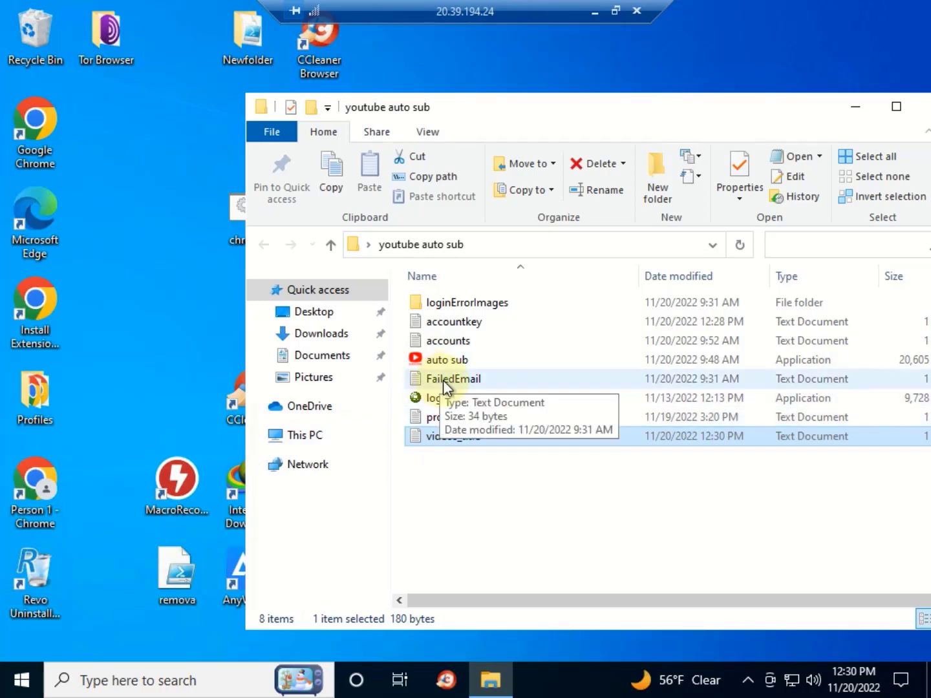
Step: Open the accounts text file in the youtube auto sub folder
click(427, 343)
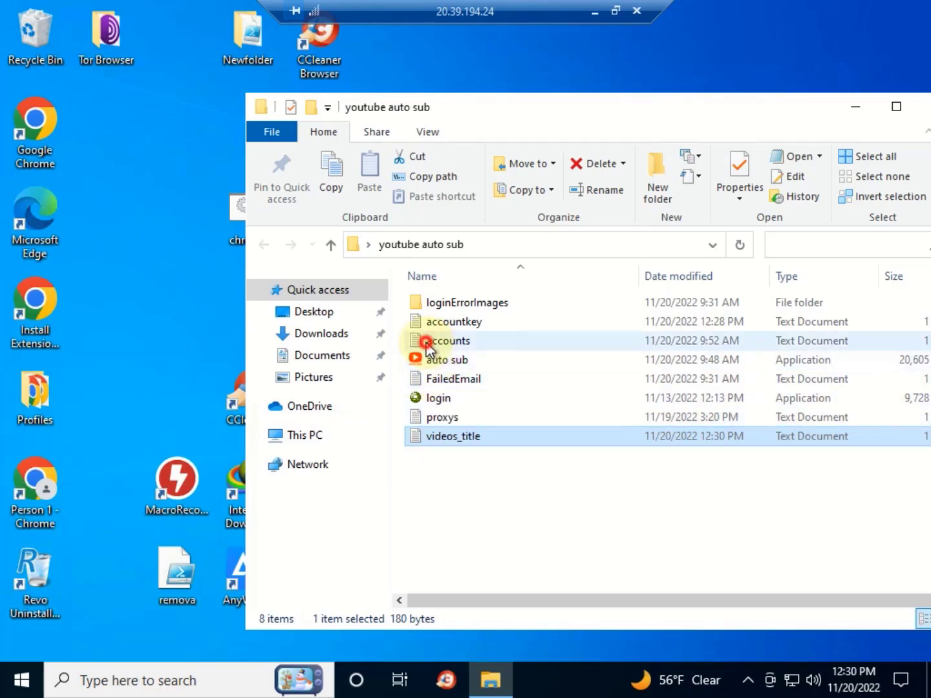
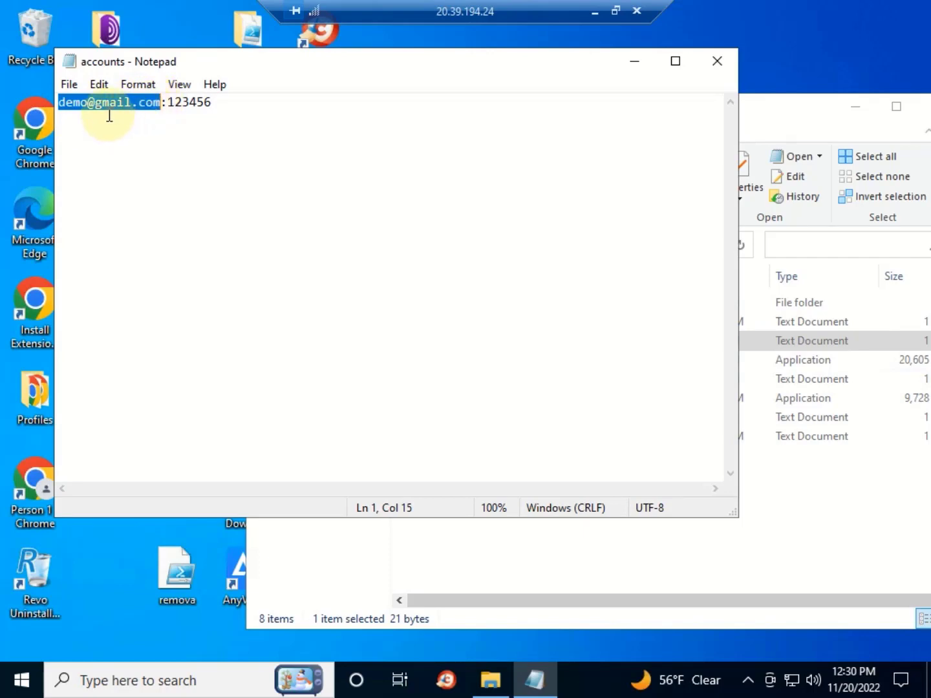
Step: Deselect the demo e-mail and select the password part after the colon
click(168, 101)
shift+click(224, 104)
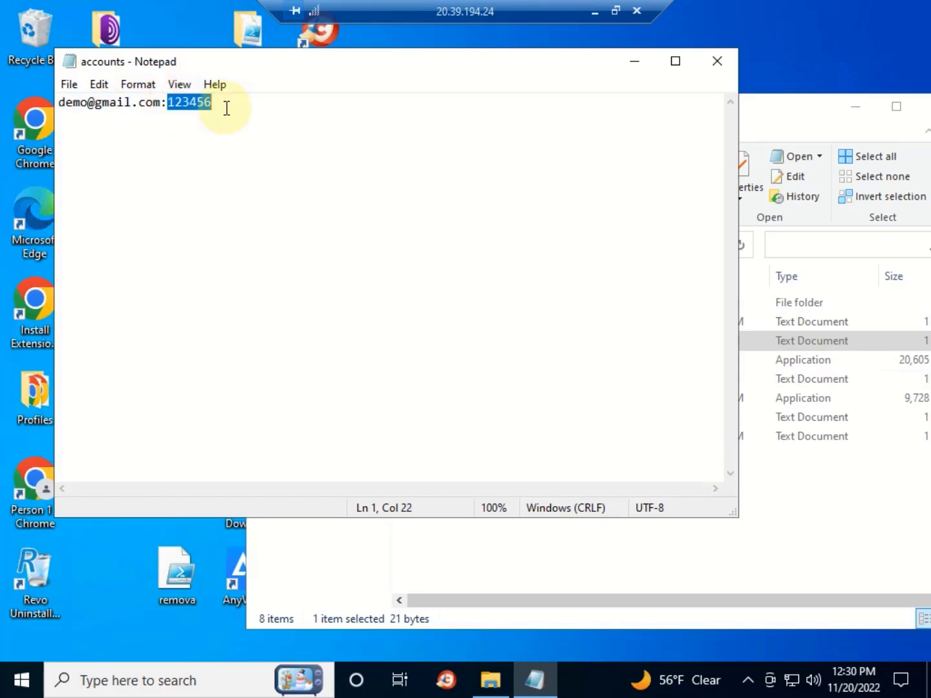
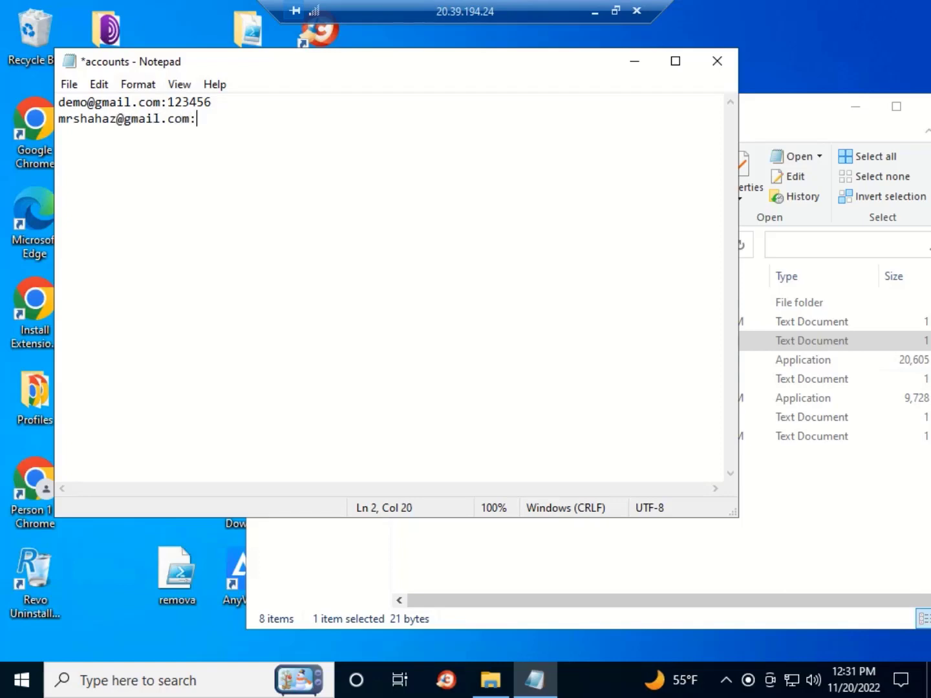
Step: Finish typing the account's email and password on the new line, then close the accounts file without saving
key(Return)
click(712, 63)
click(481, 357)
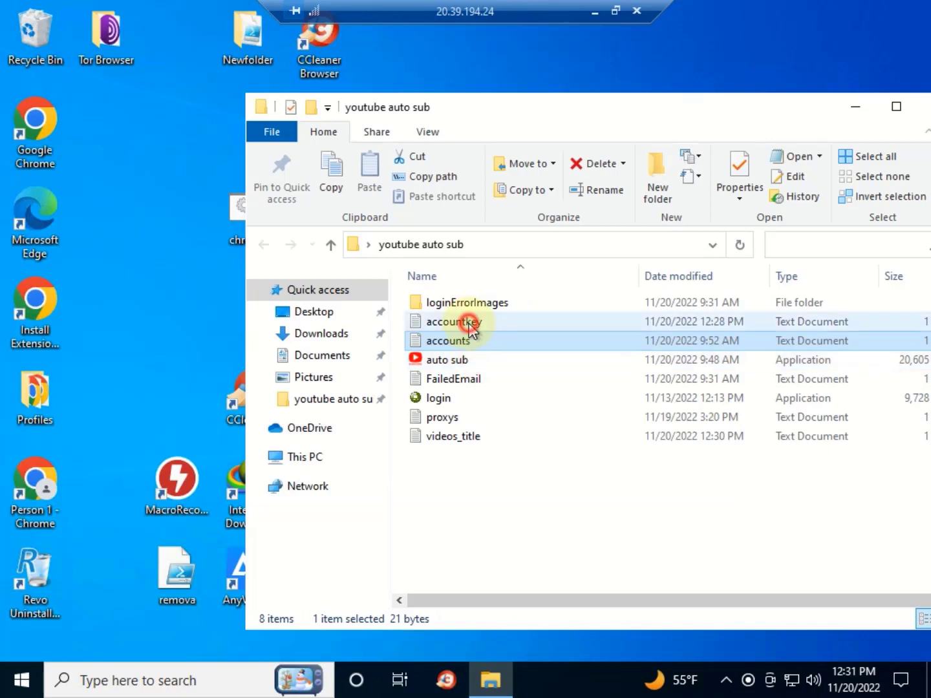
click(471, 326)
double_click(470, 322)
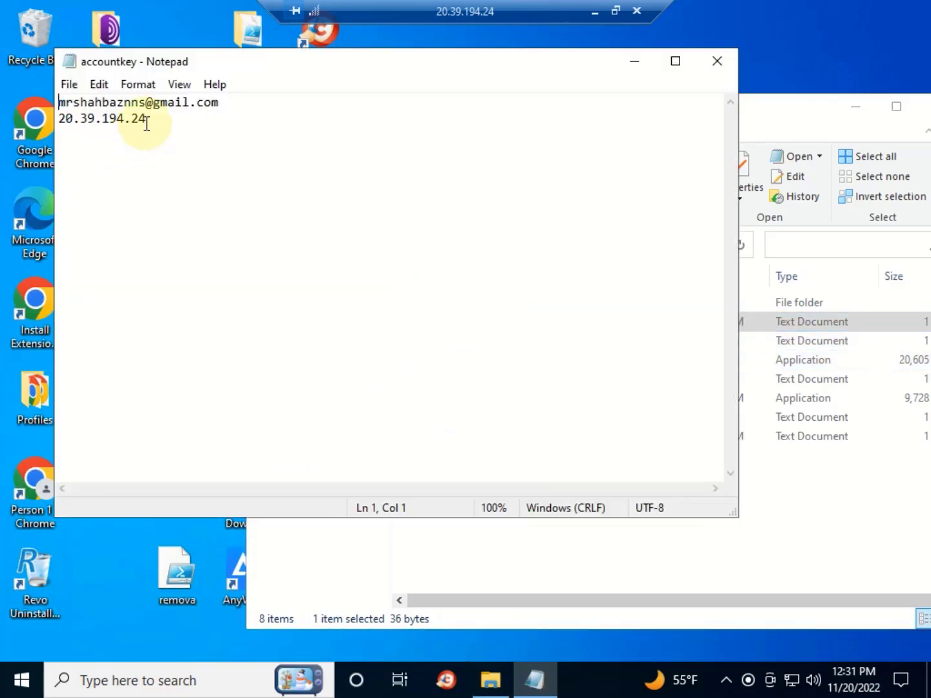
drag(147, 118, 132, 118)
key(ctrl+a)
click(101, 102)
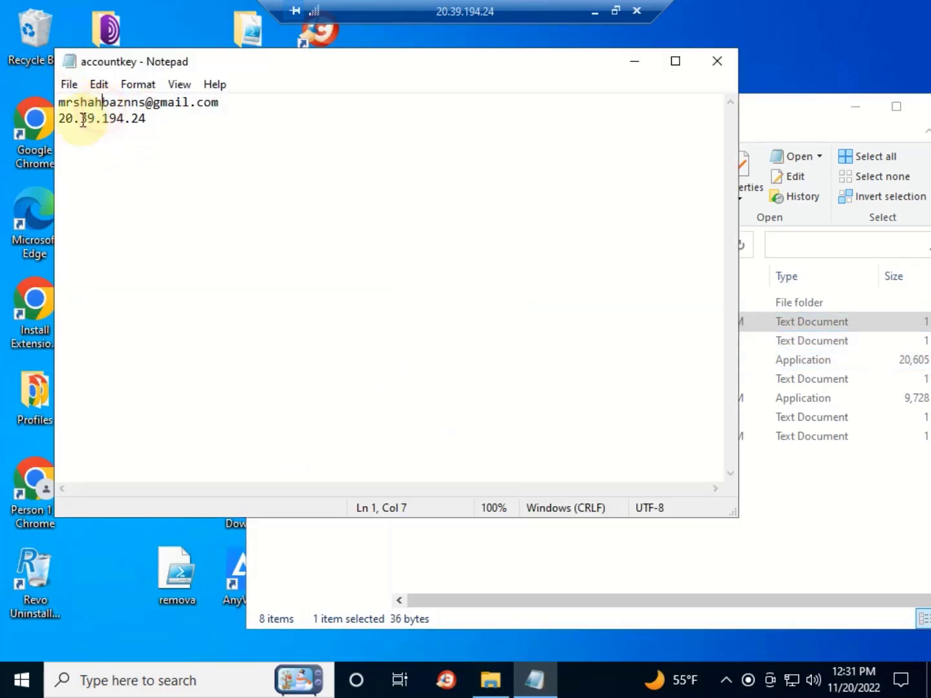
drag(60, 119, 101, 118)
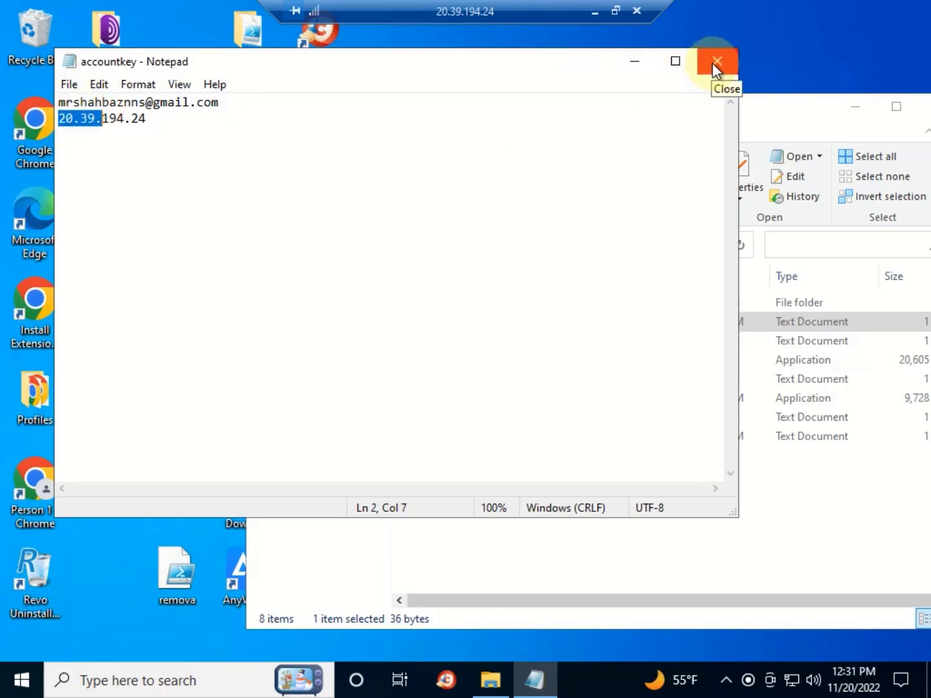
key(alt+F4)
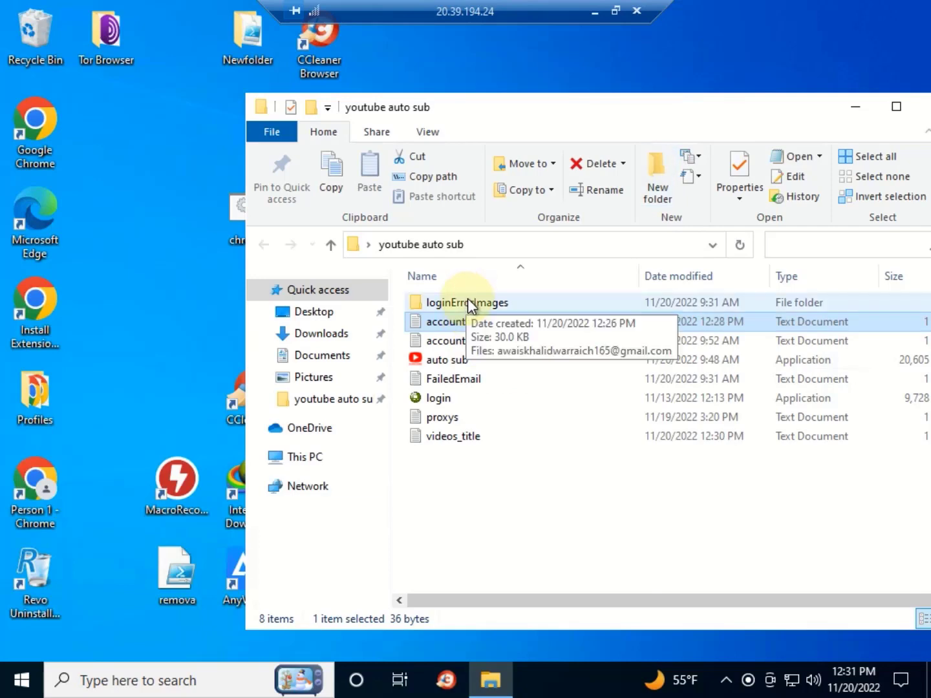
Step: Open the login error screenshot inside the loginErrorImages folder
click(466, 300)
double_click(468, 303)
click(464, 327)
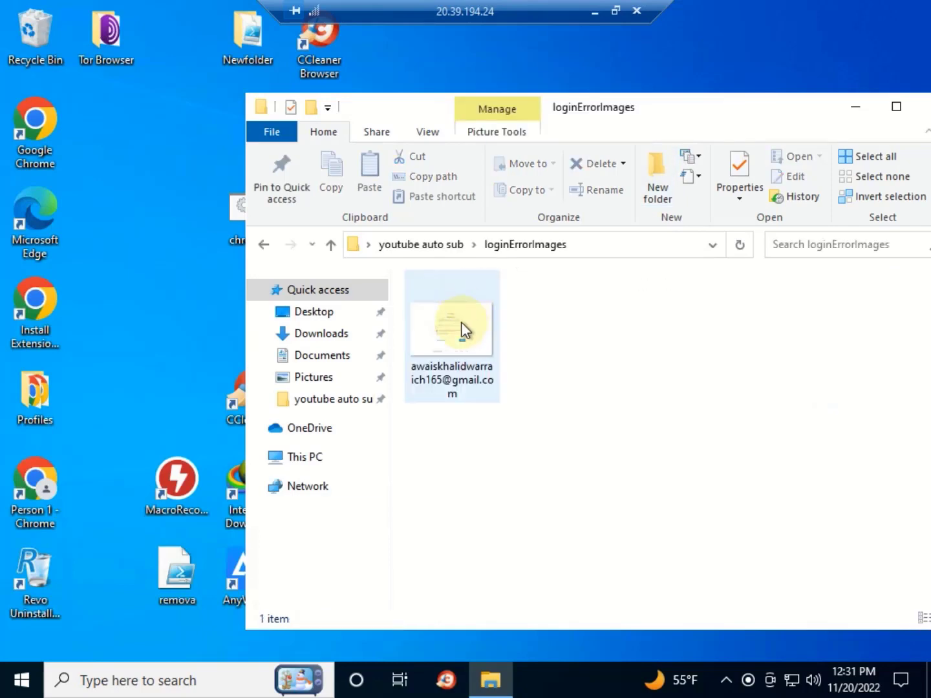
double_click(461, 323)
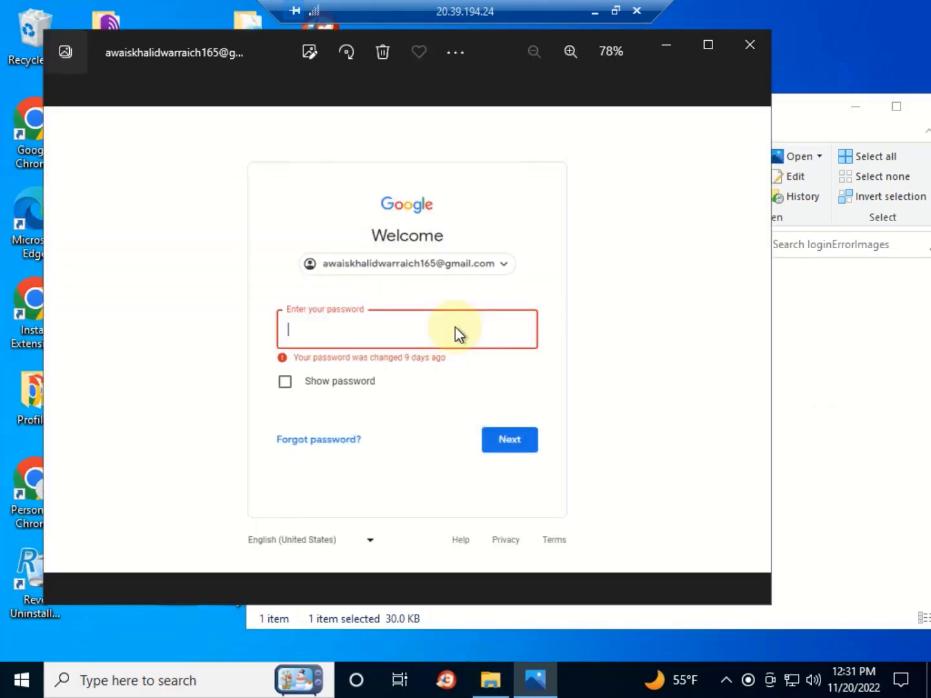
Step: Close the screenshot, return to the youtube auto sub folder, and select the auto sub application
click(740, 47)
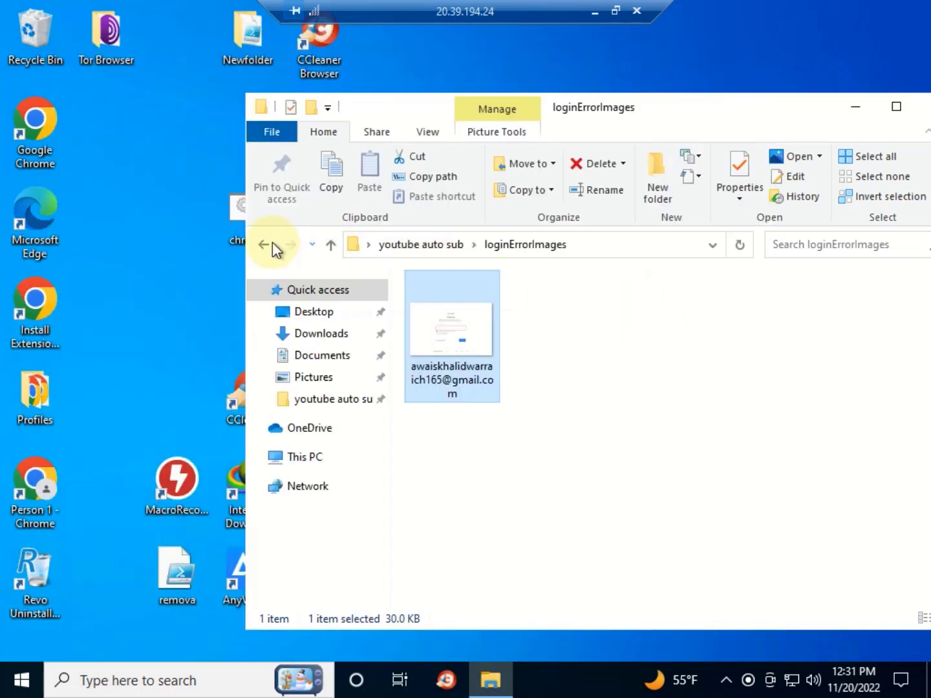
click(273, 246)
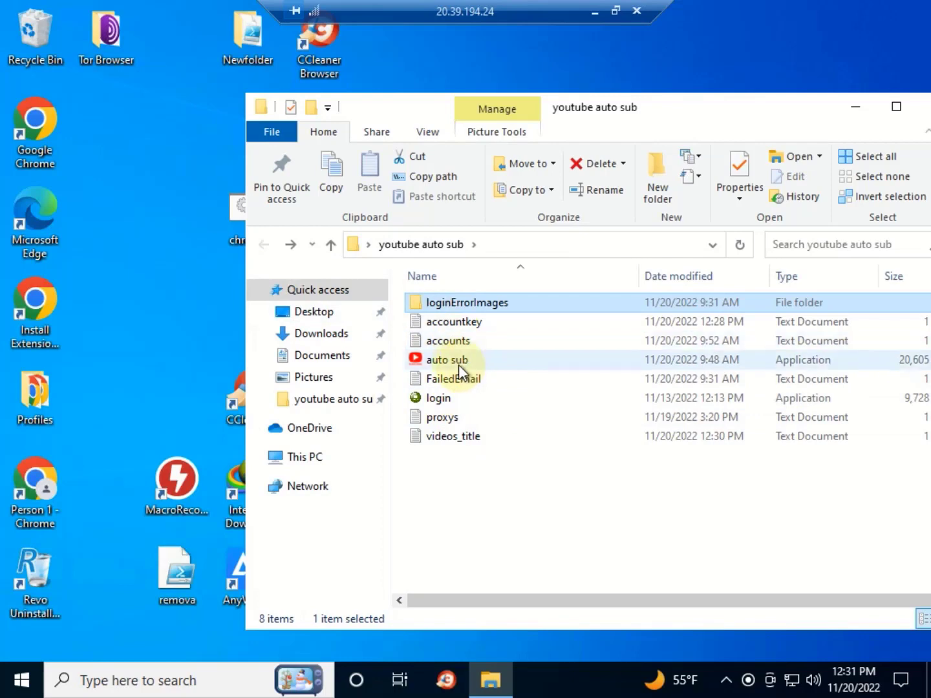
click(460, 366)
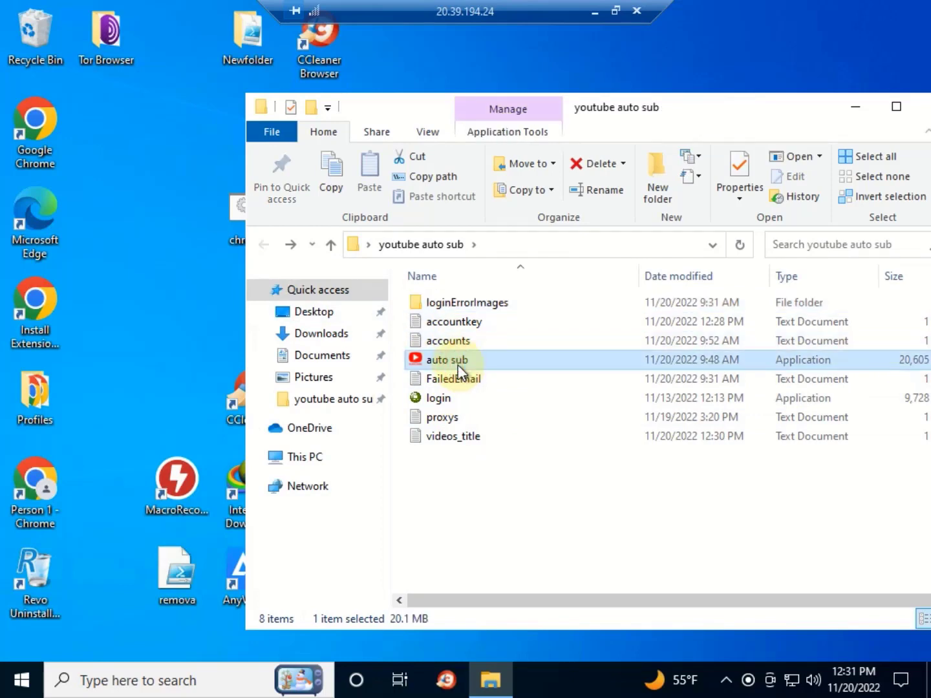
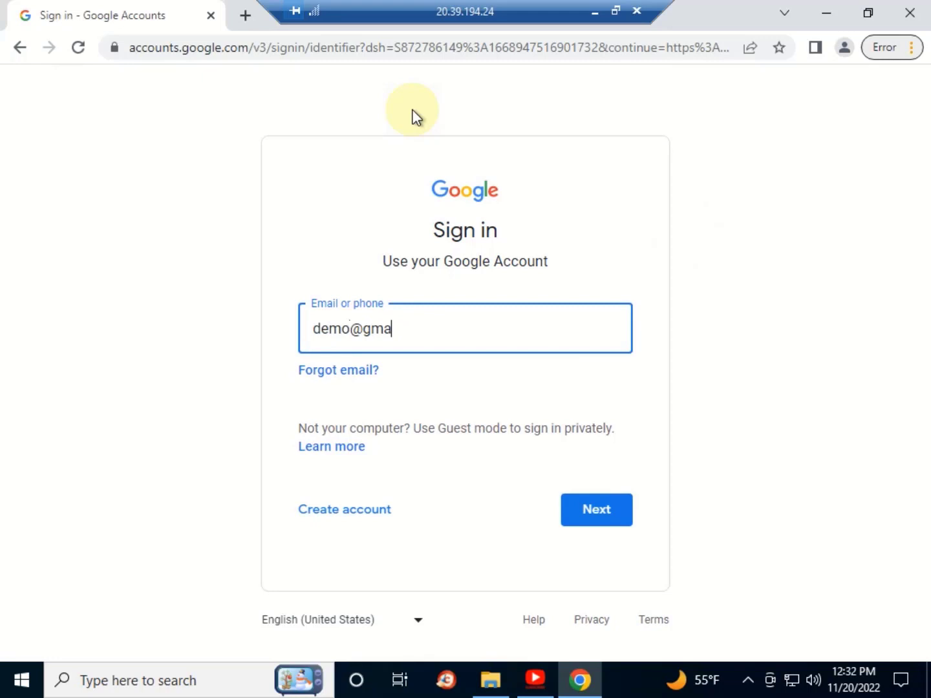
Step: Complete the account's Gmail address in the Email or phone field and submit it
key(Return)
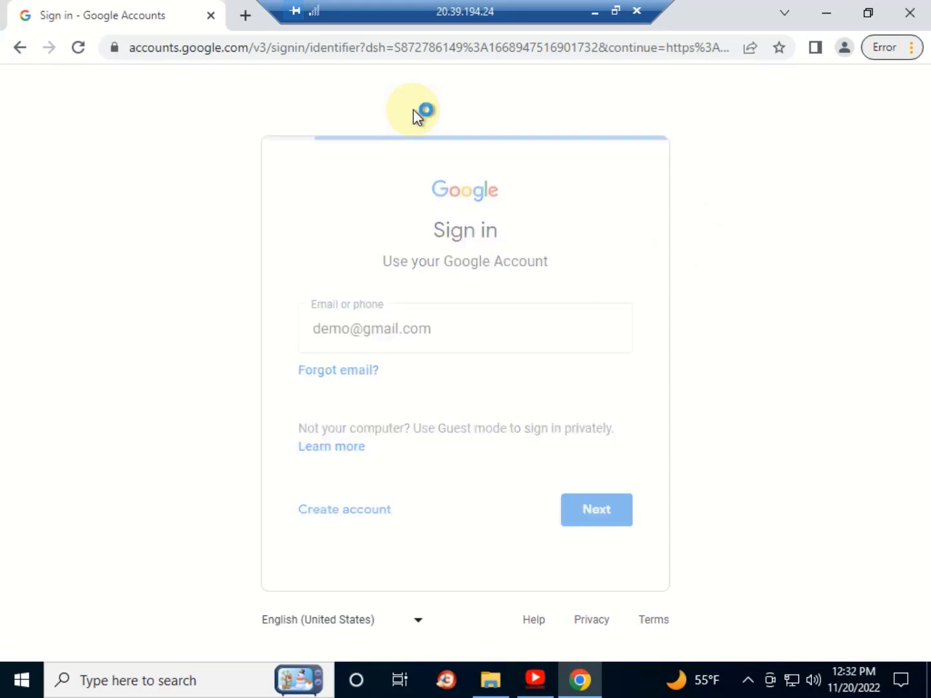
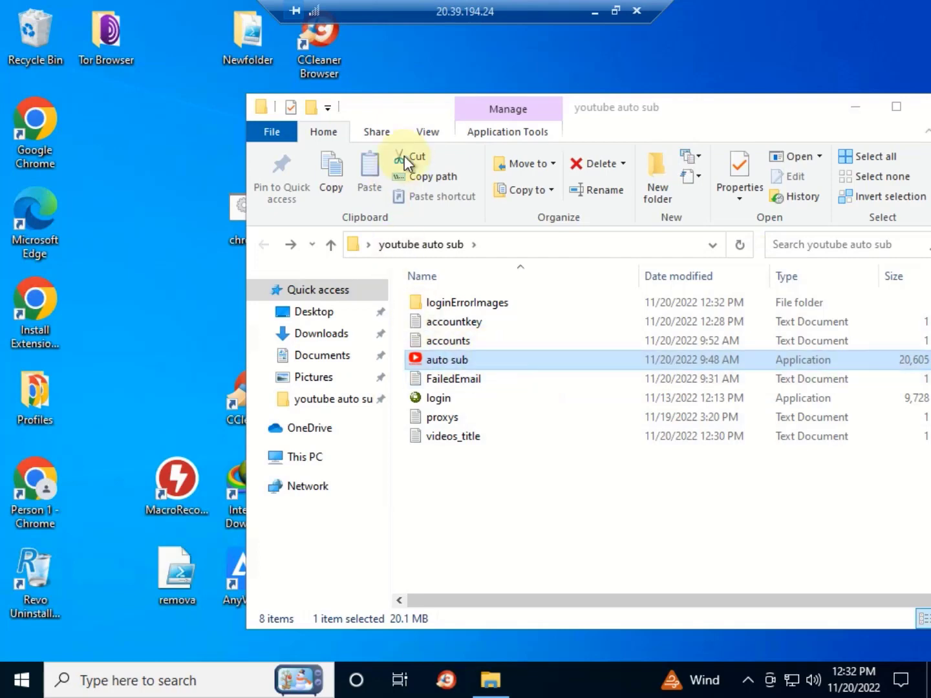
Step: Rearrange the windows and drag the desktop accounts file into the youtube auto sub folder
click(582, 63)
drag(583, 64, 662, 72)
drag(526, 228, 461, 391)
drag(710, 327, 630, 621)
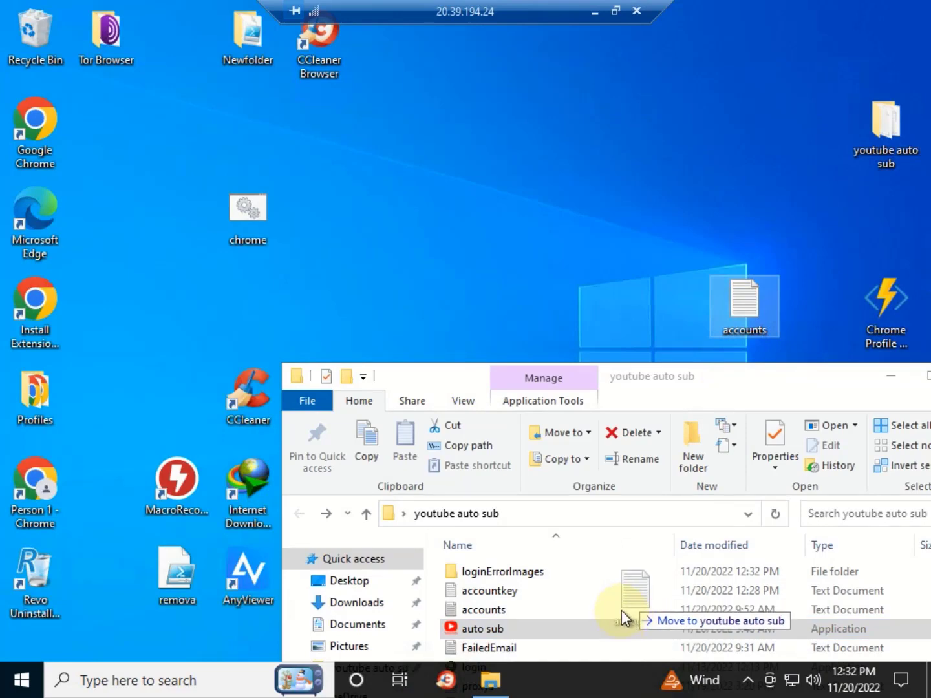
drag(628, 602, 628, 605)
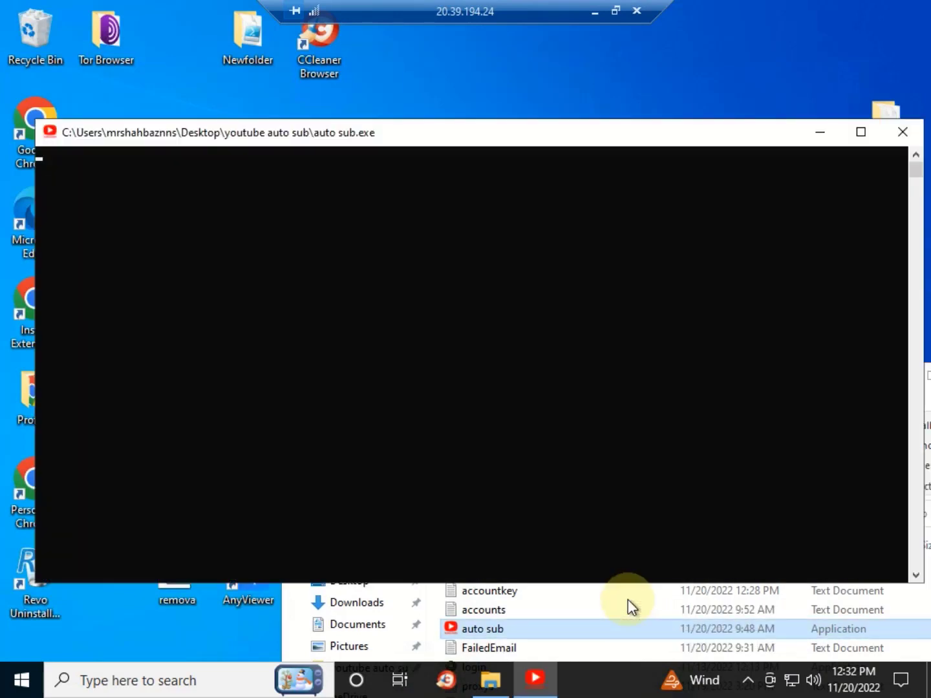
Step: Close the auto sub console, replace the folder's accounts file with the desktop copy, and select auto sub
click(903, 131)
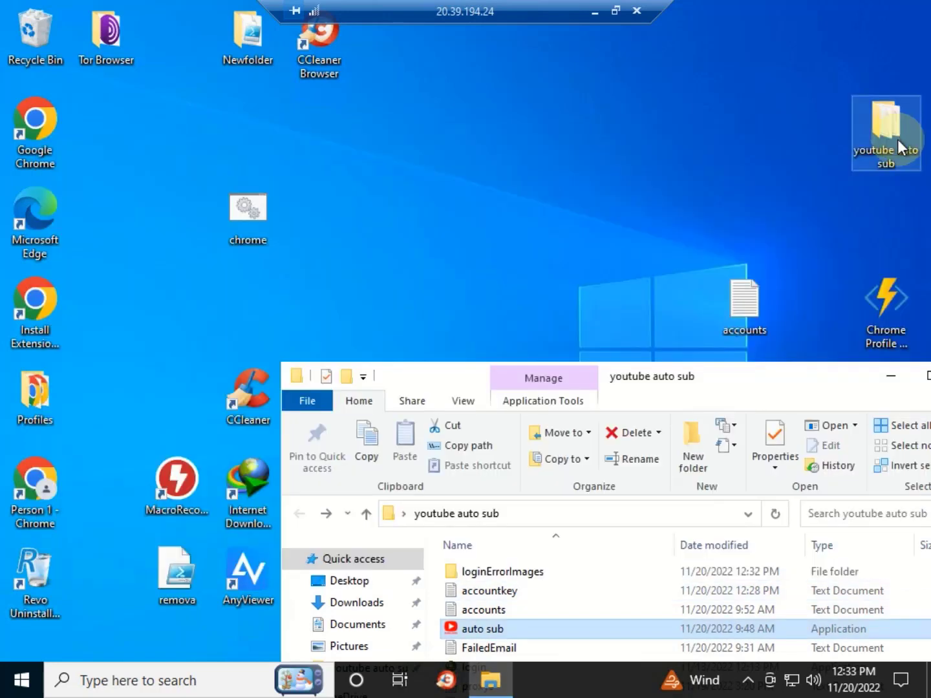
click(672, 374)
drag(673, 374, 650, 371)
drag(729, 312, 865, 585)
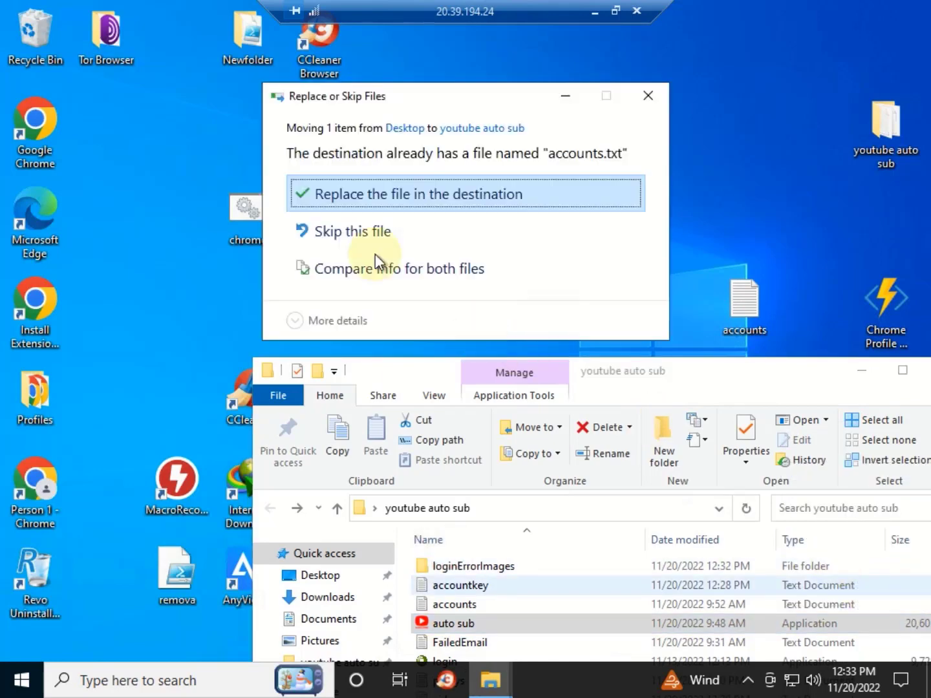
click(360, 207)
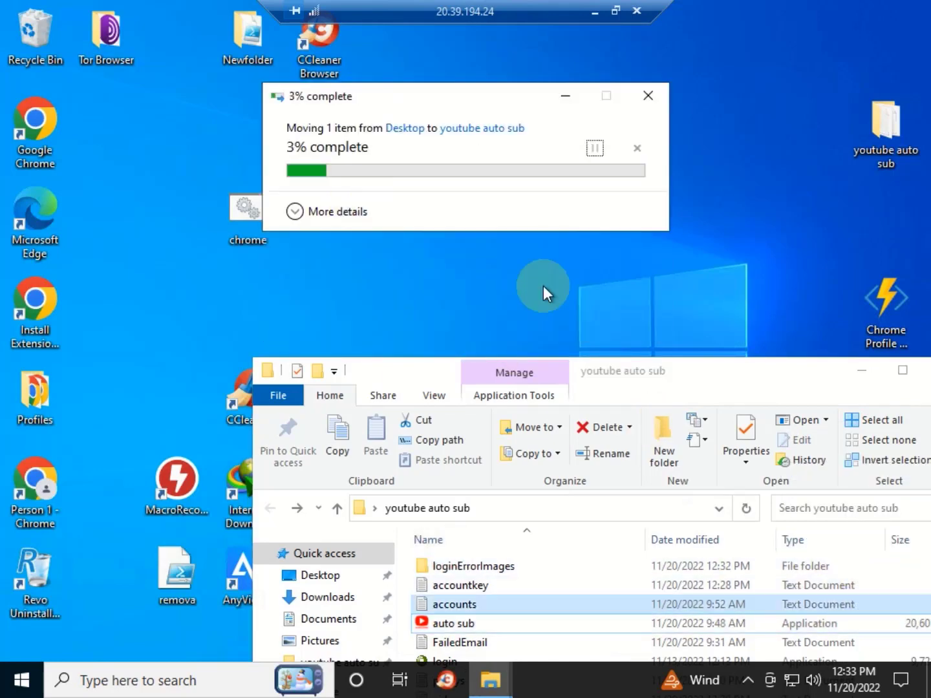
click(902, 374)
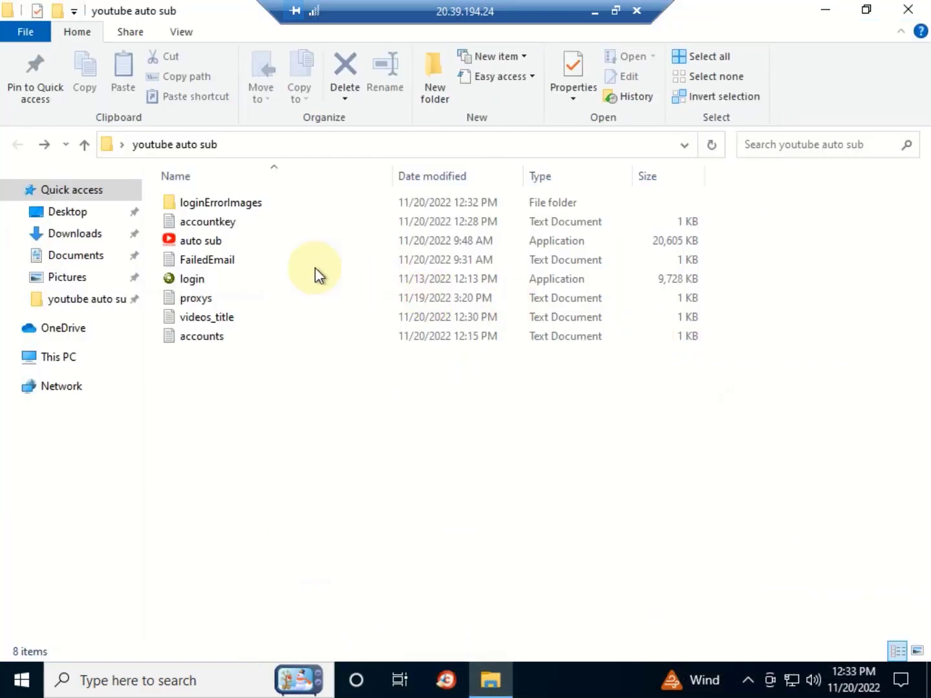
click(200, 243)
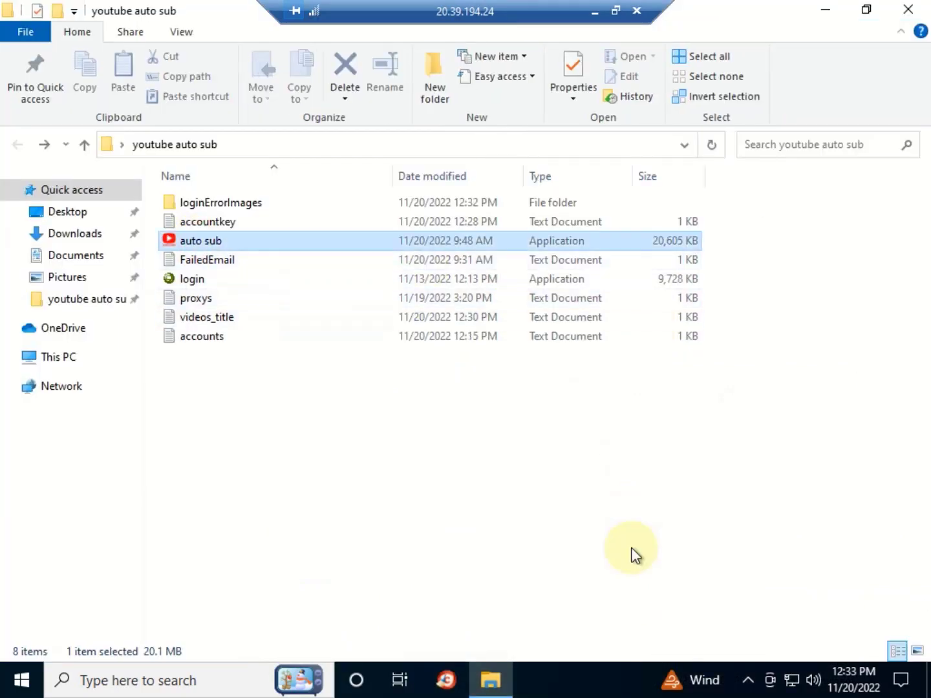
Step: Launch auto sub and sign in to the Google account with its e-mail address and password
key(Return)
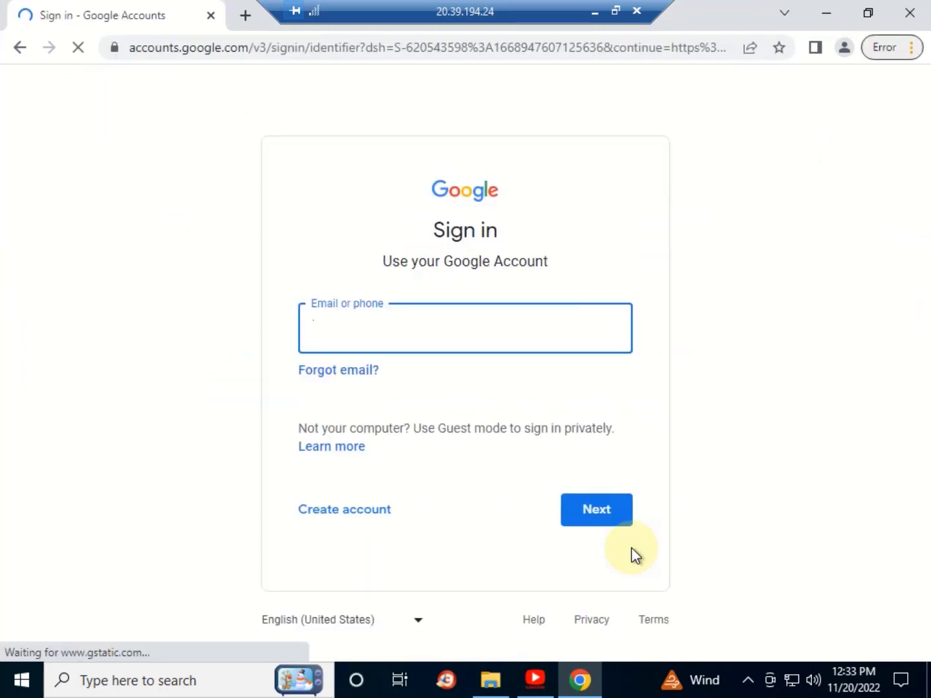
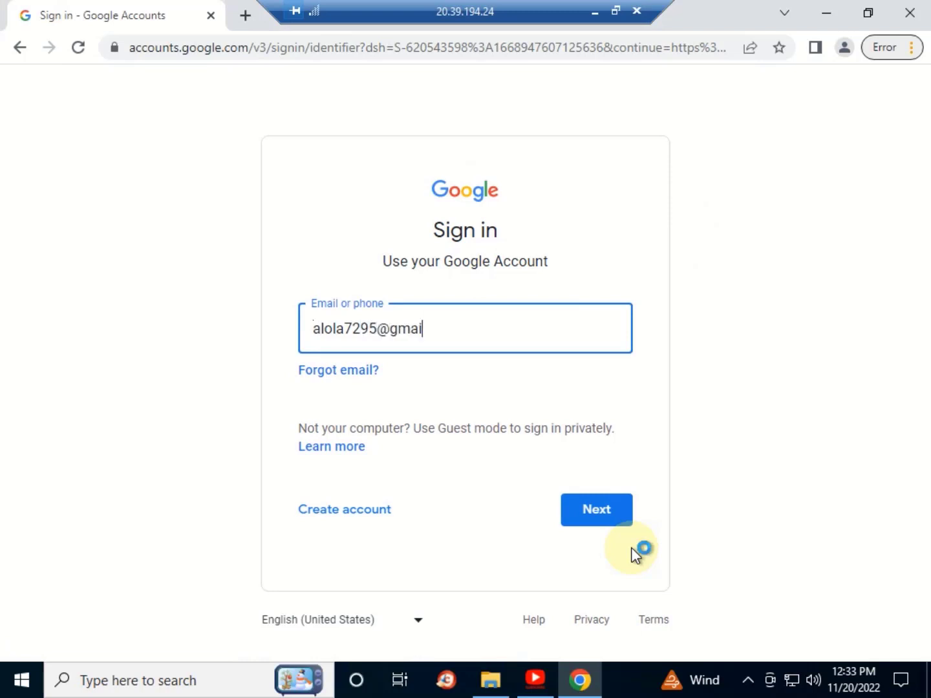
key(Return)
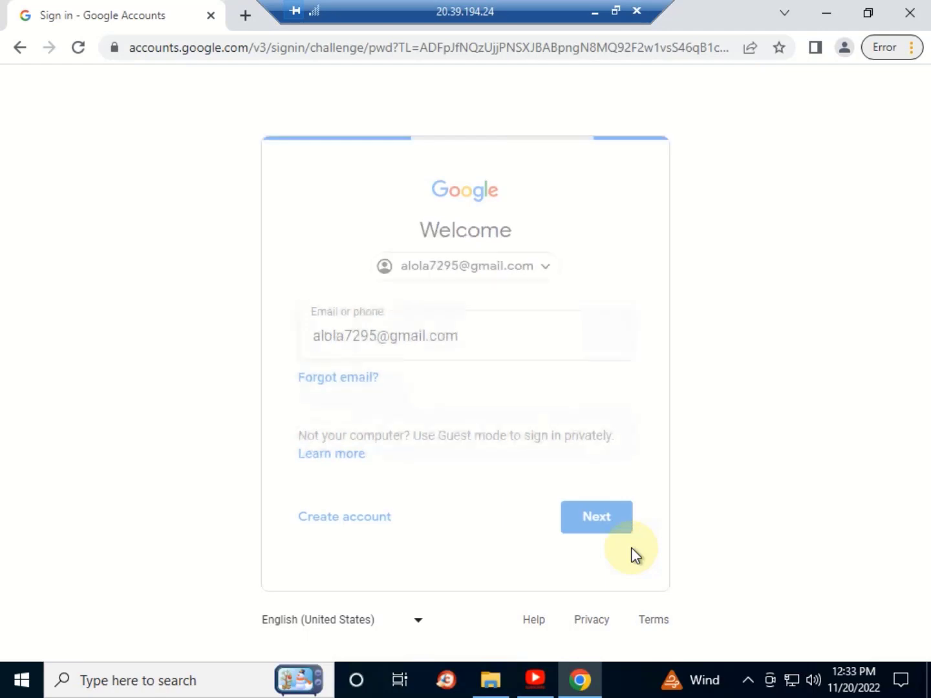
text(•••••••)
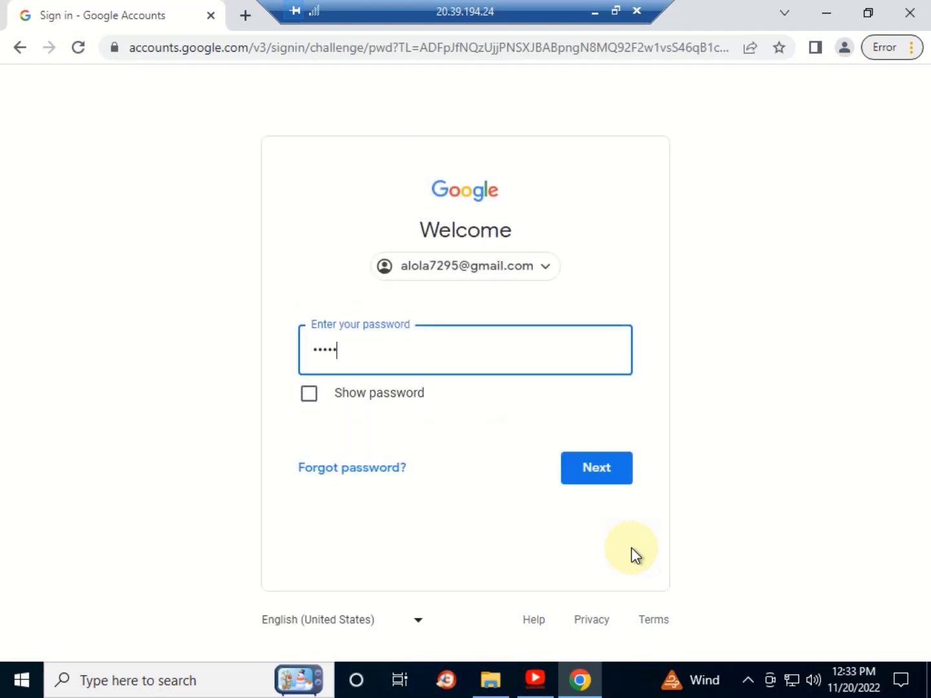
text(•••••)
key(Return)
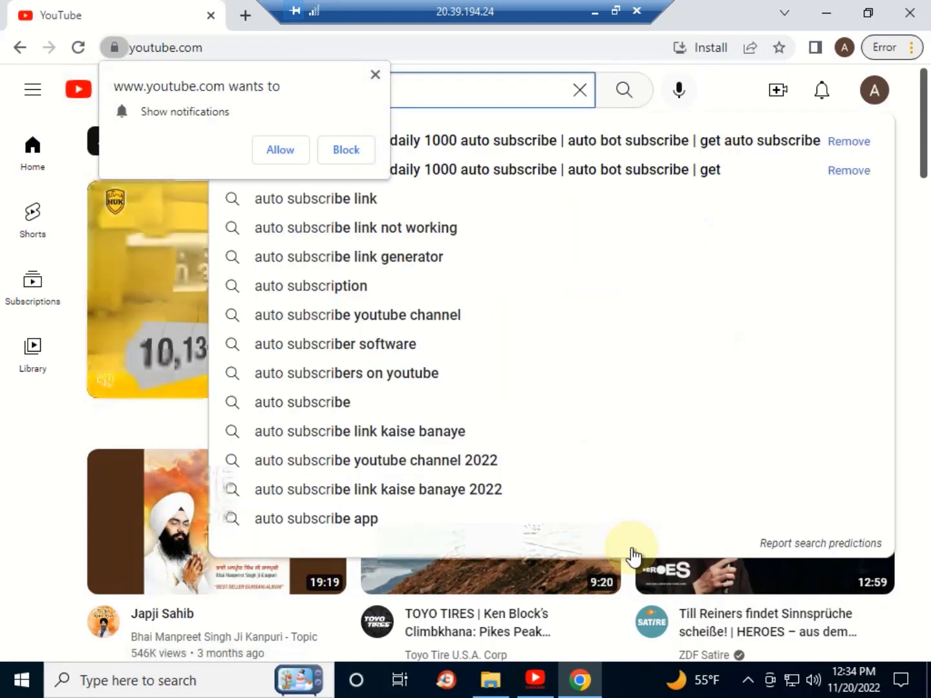
Step: Enter 'be tooldaily 1000 auto subscribe' in the YouTube search box
text(be tool)
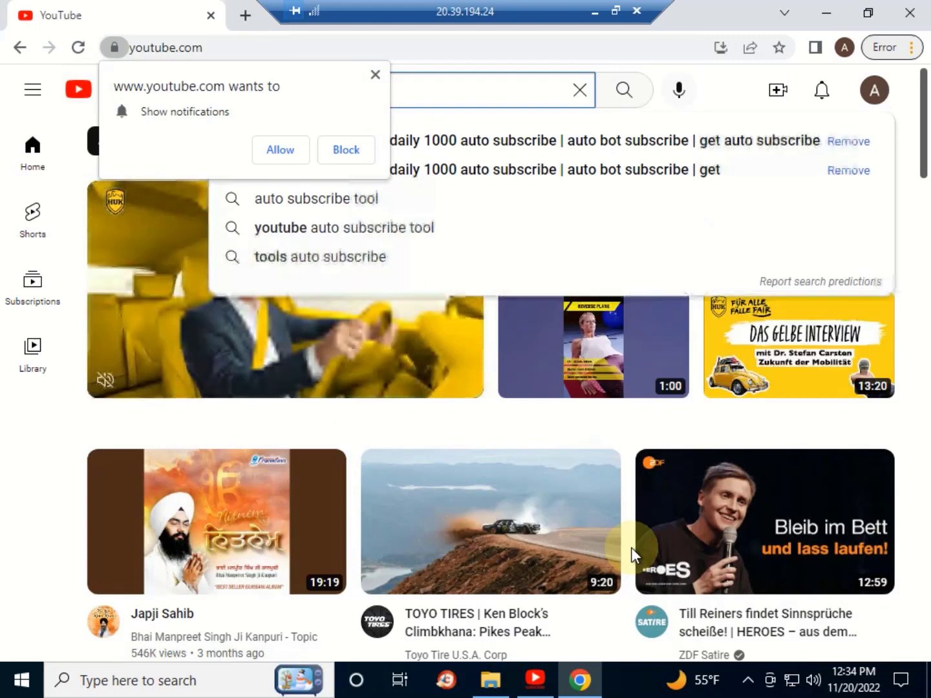
text(daily 100)
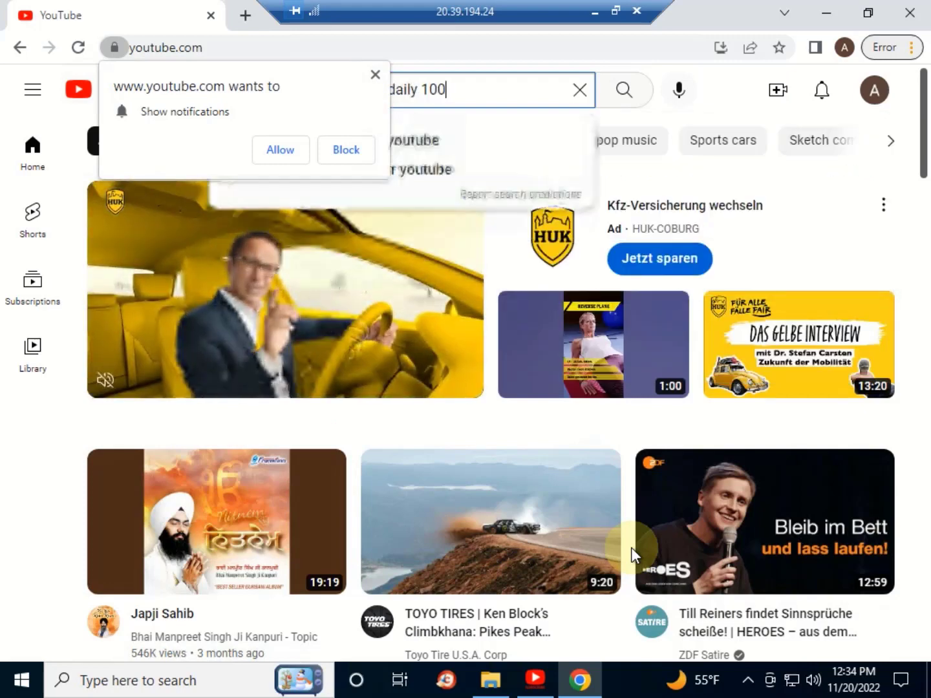
text(0 auto s)
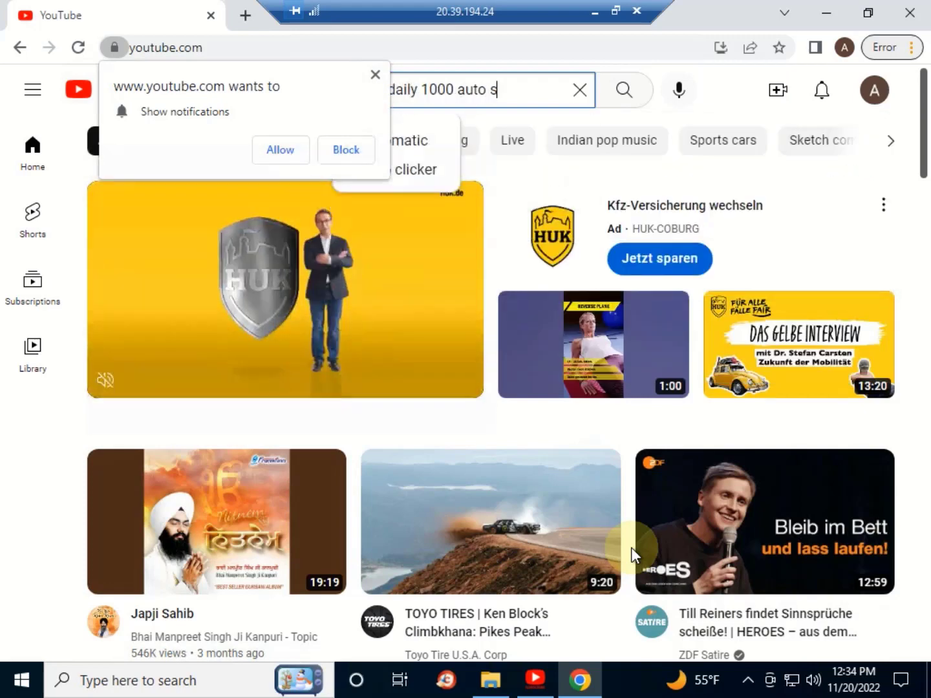
text(ubscribe)
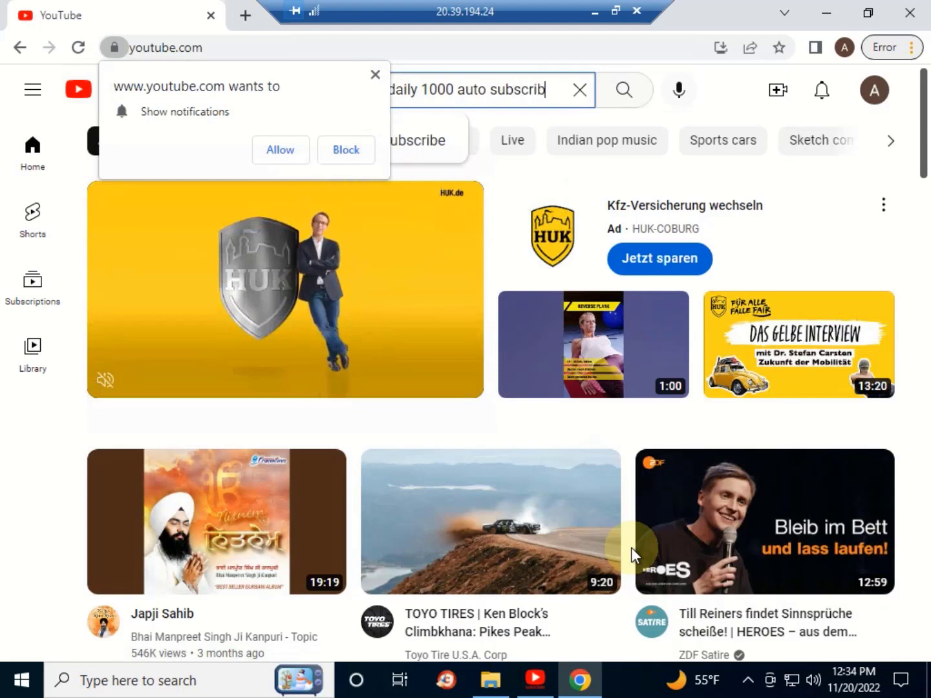